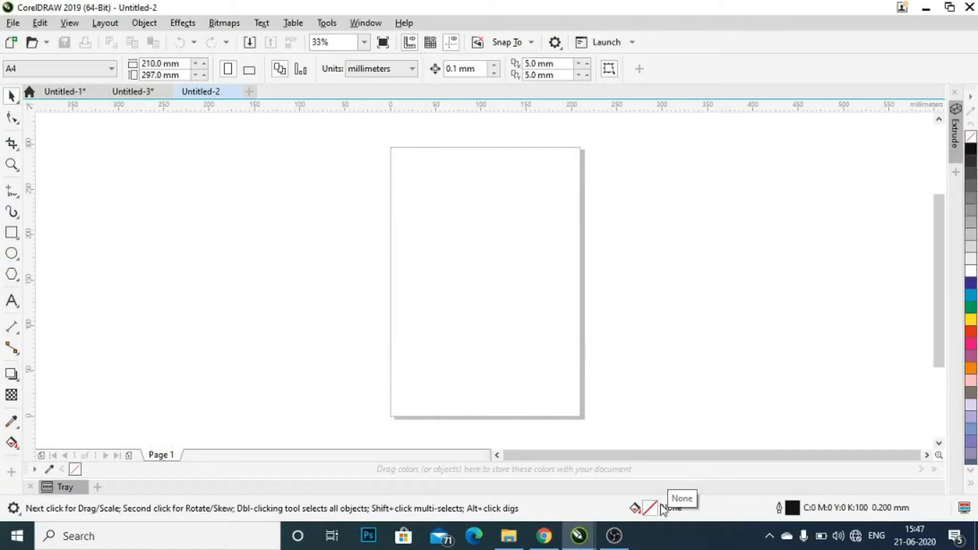
Step: Add the artistic text "TEAM MENTAL" at 24 pt near the page's upper left and set its font to Origicide
left_click(11, 301)
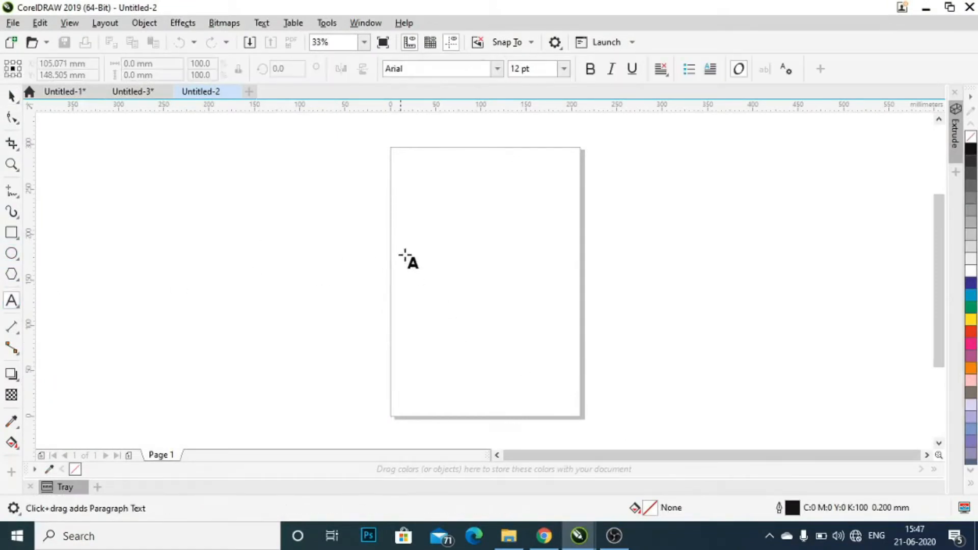
left_click(415, 211)
scroll(422, 232, "up", 2)
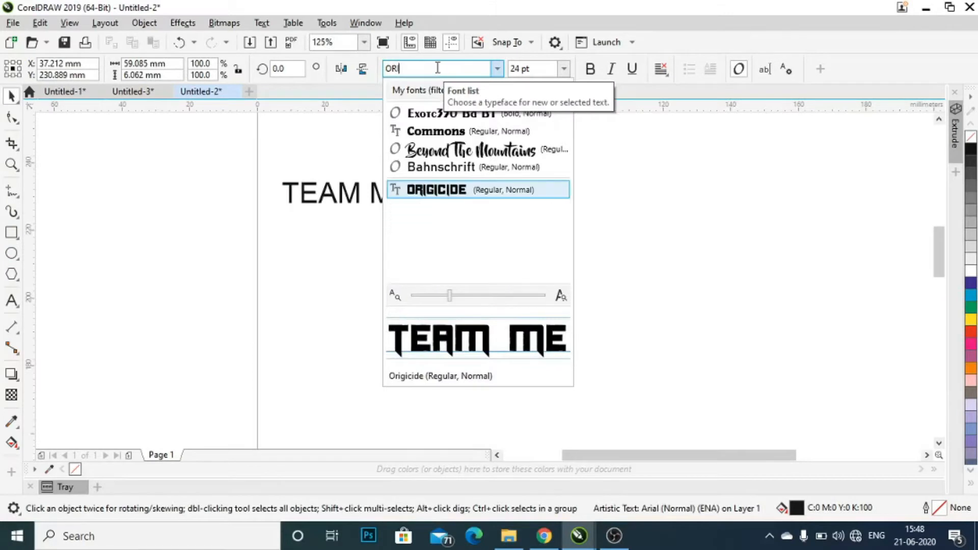
key("Return")
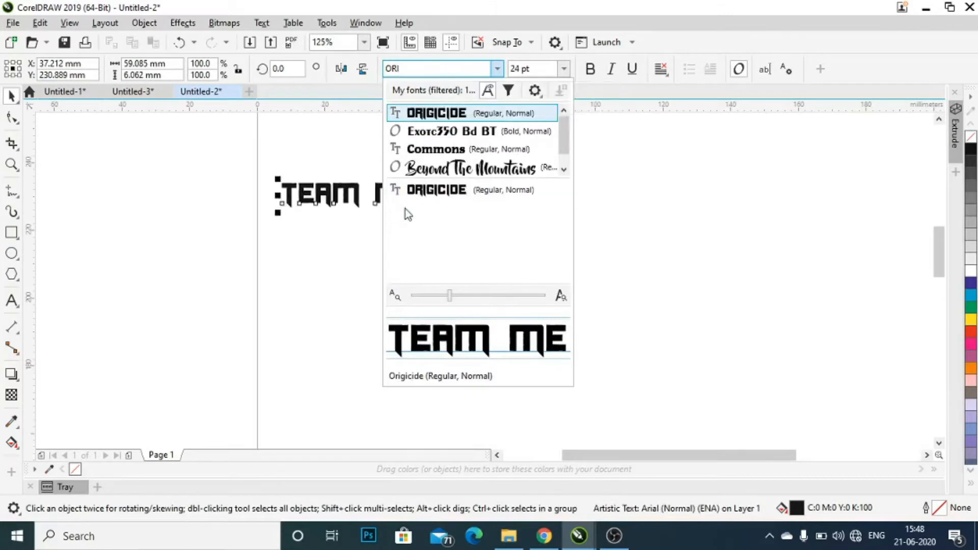
left_click(432, 190)
left_click(365, 264)
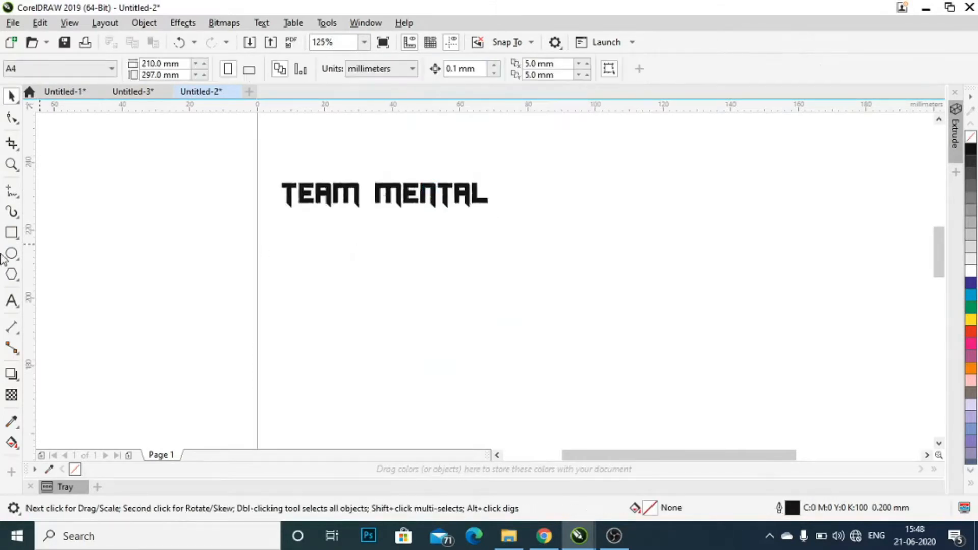
Step: Add a separate letter "T" below the title and set its font to Charlie don't surf!
left_click(14, 306)
left_click(336, 268)
type("T")
key("ctrl+space")
left_click(438, 69)
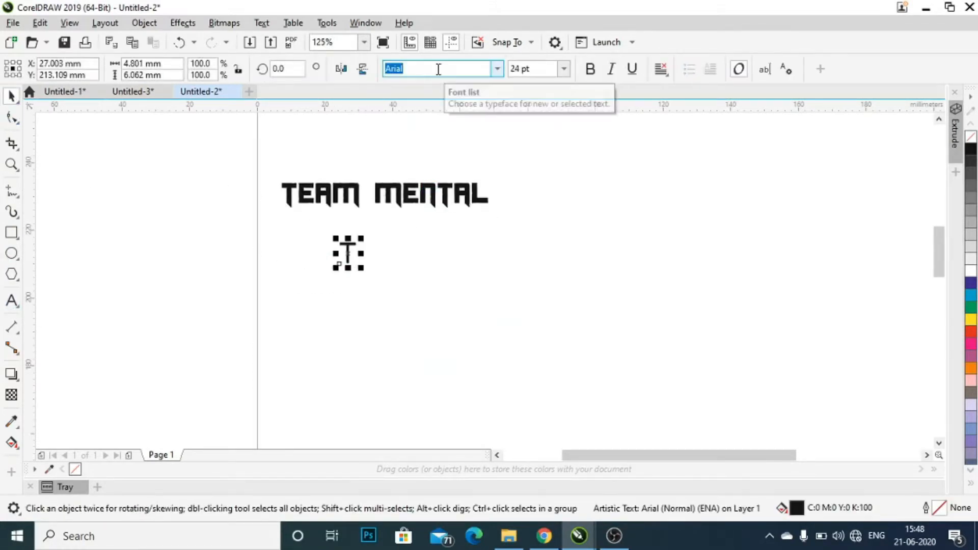
type("Charlie don't surf!")
key("Return")
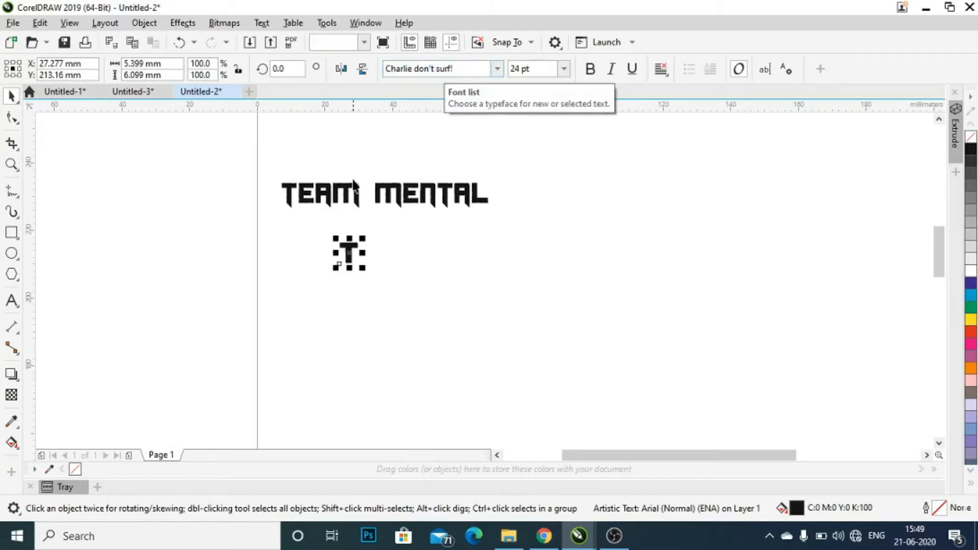
Step: Enlarge the T to about 27.5 pt, duplicate it beside the original, and change the copy to "M"
scroll(343, 259, "up", 2)
left_click_drag(375, 278, 382, 284)
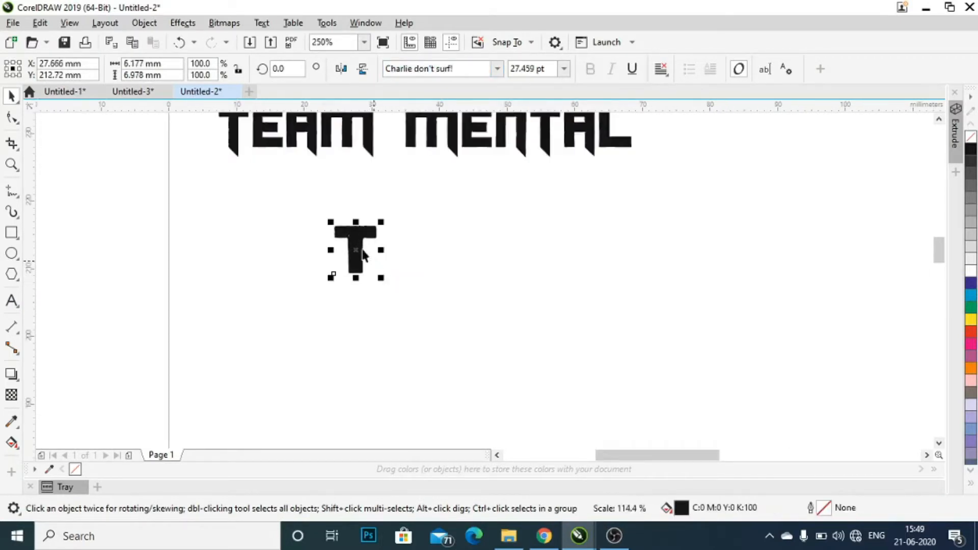
left_click_drag(355, 250, 448, 246)
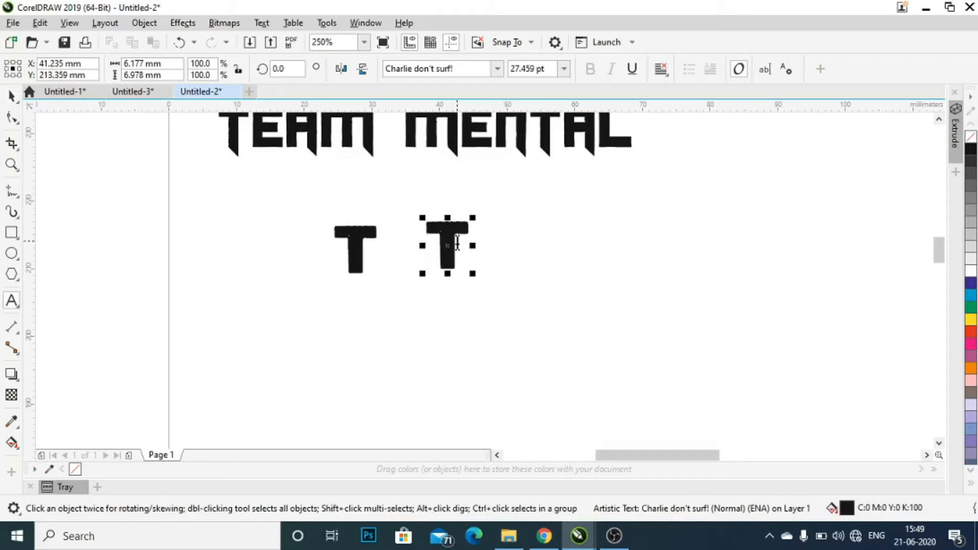
double_click(457, 244)
type("M")
scroll(440, 280, "down", 2)
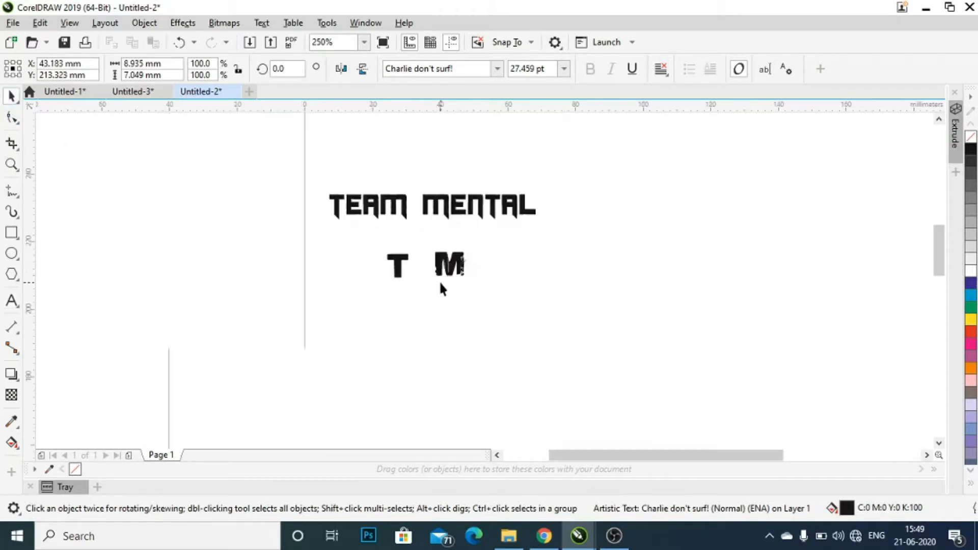
Step: Move the T and the M lower beneath the title so they stand side by side
left_click(395, 268)
scroll(395, 267, "up", 2)
left_click_drag(398, 279, 398, 317)
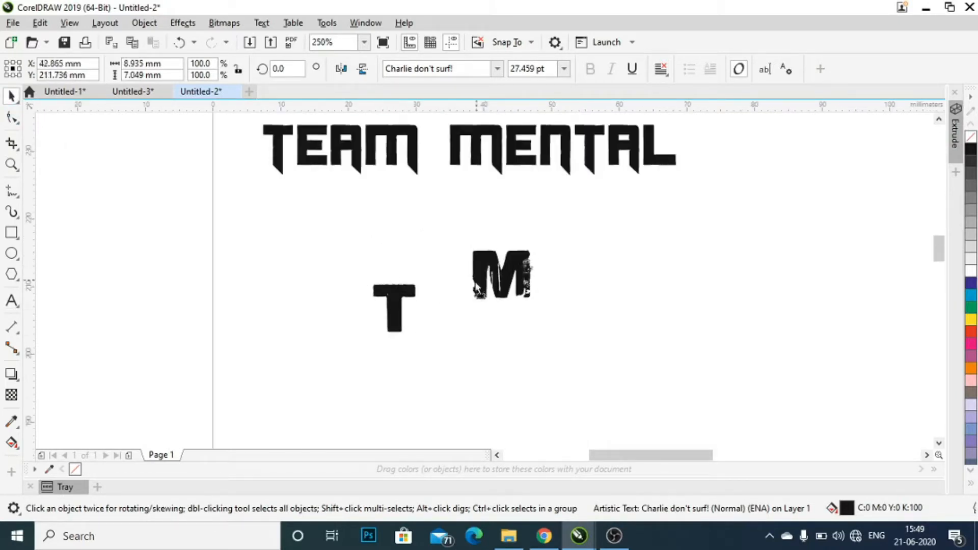
left_click_drag(502, 262, 463, 305)
scroll(407, 304, "up", 2)
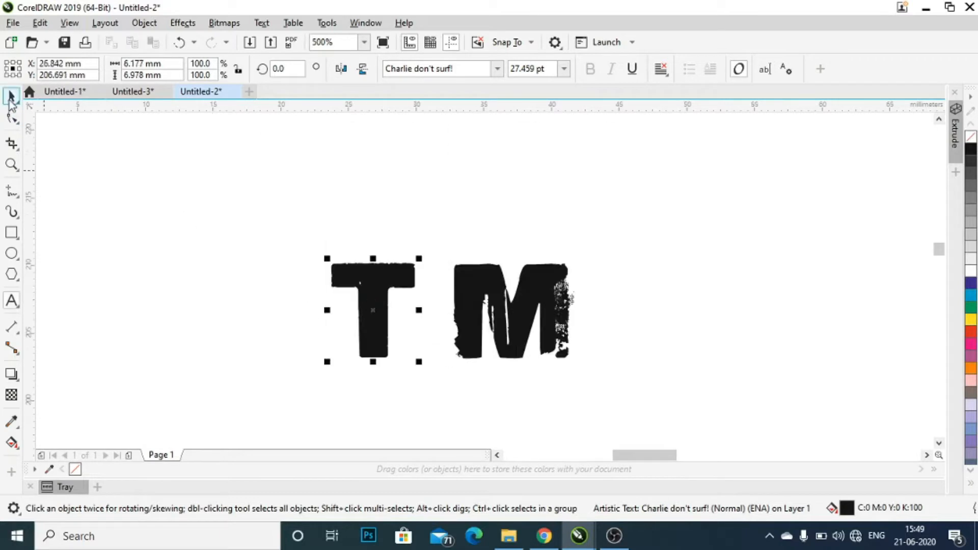
Step: Skew the T to slope down toward the M, and move the M closer with an opposite skew of about 17°
left_click(372, 310)
left_click_drag(327, 310, 331, 280)
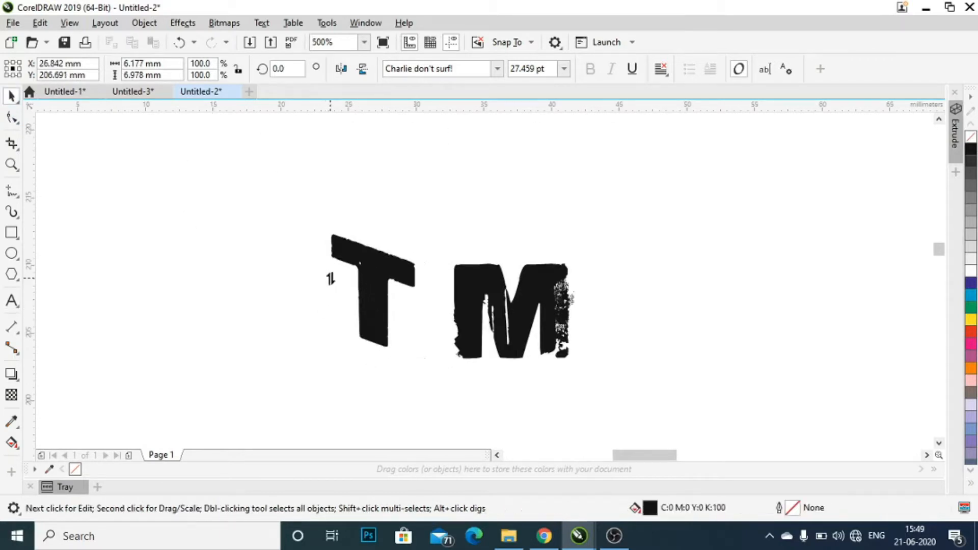
left_click(507, 309)
left_click_drag(507, 310, 487, 308)
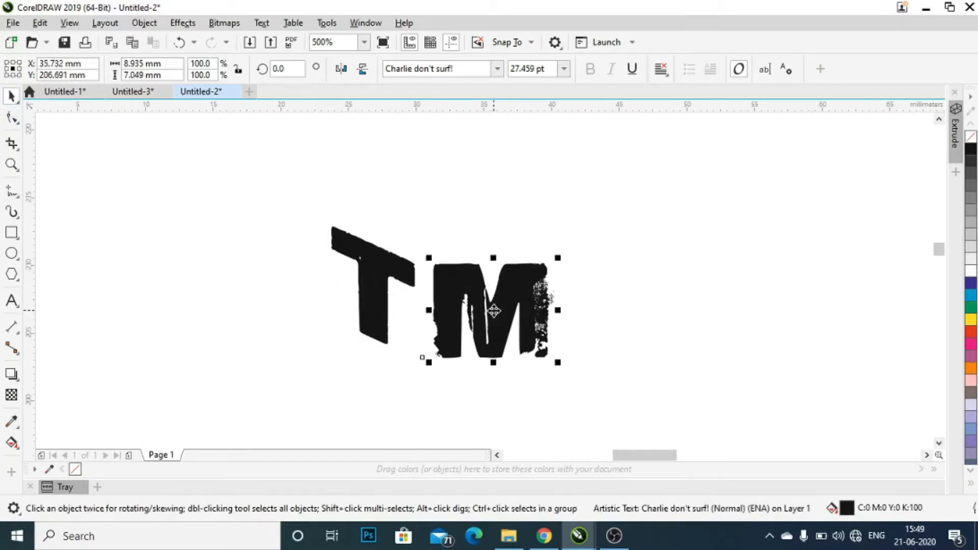
left_click(487, 309)
left_click_drag(559, 314, 559, 277)
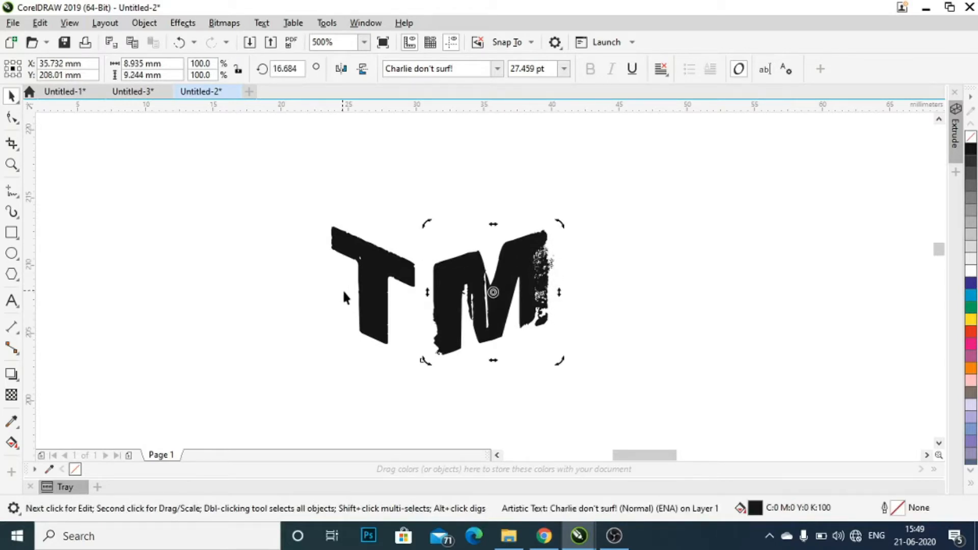
Step: Increase the T's skew slightly and nudge the M closer to it
left_click(364, 293)
left_click(364, 293)
left_click_drag(329, 285, 334, 281)
left_click(487, 306)
left_click_drag(489, 308, 483, 309)
left_click(284, 317)
Step: Draw a rectangular frame about 9.1 × 9.2 mm and position it around the T
key("F6")
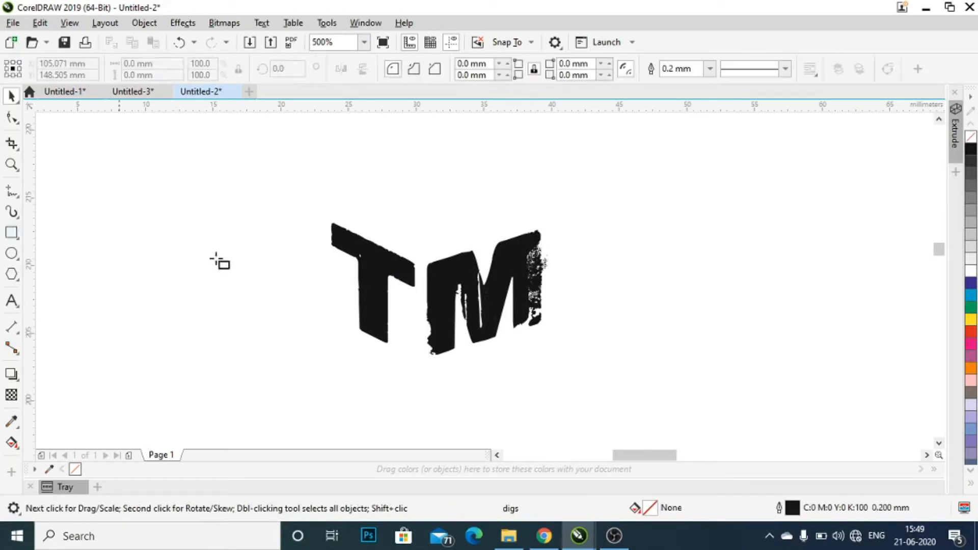
left_click_drag(295, 206, 418, 331)
left_click(11, 96)
left_click_drag(394, 292, 401, 330)
left_click(341, 313)
left_click(289, 303)
left_click(363, 302)
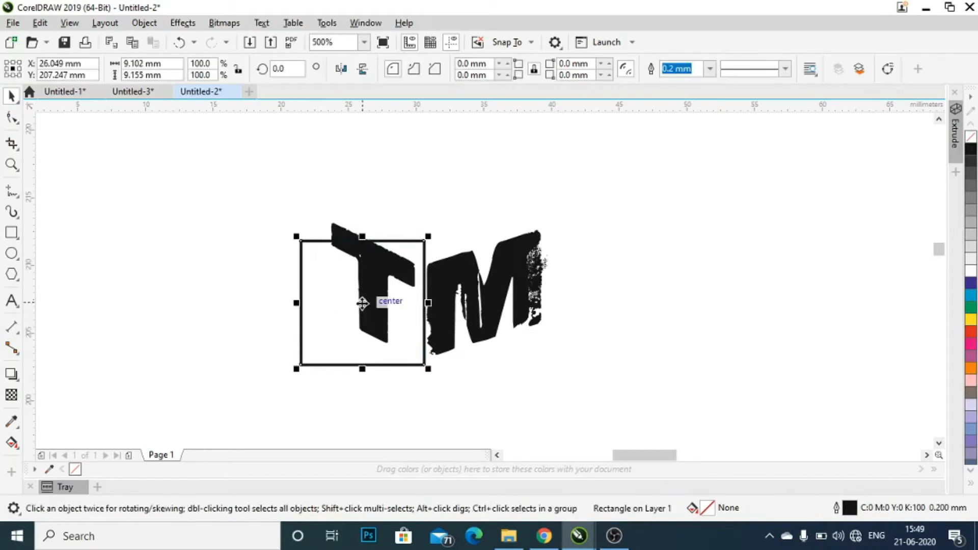
Step: Skew the frame to match the T's slant, adjust it around the letter, and shift the M clear of it
left_click(362, 302)
left_click_drag(296, 302, 314, 271)
left_click(301, 275)
left_click(347, 283)
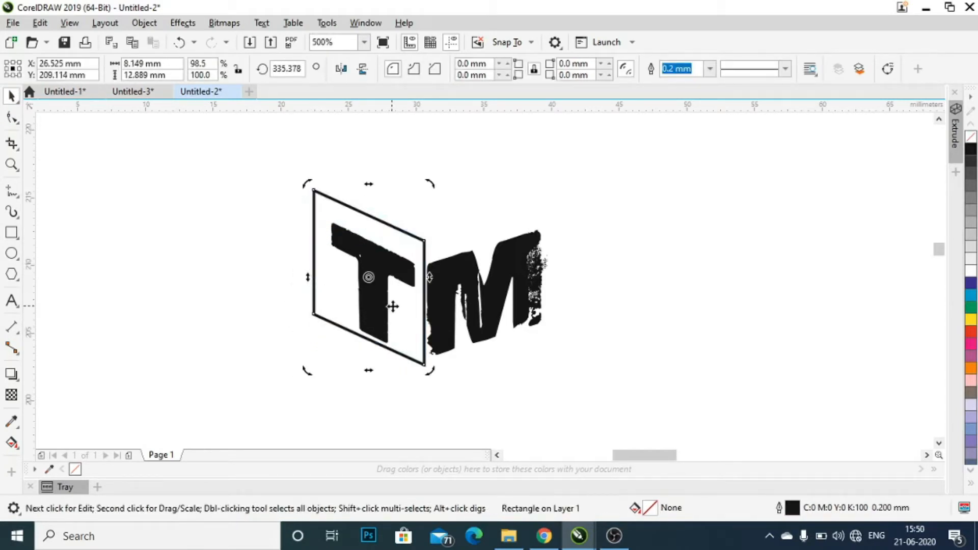
left_click_drag(493, 311, 510, 308)
left_click_drag(411, 339, 467, 387)
scroll(412, 351, "up", 1)
scroll(468, 377, "down", 1)
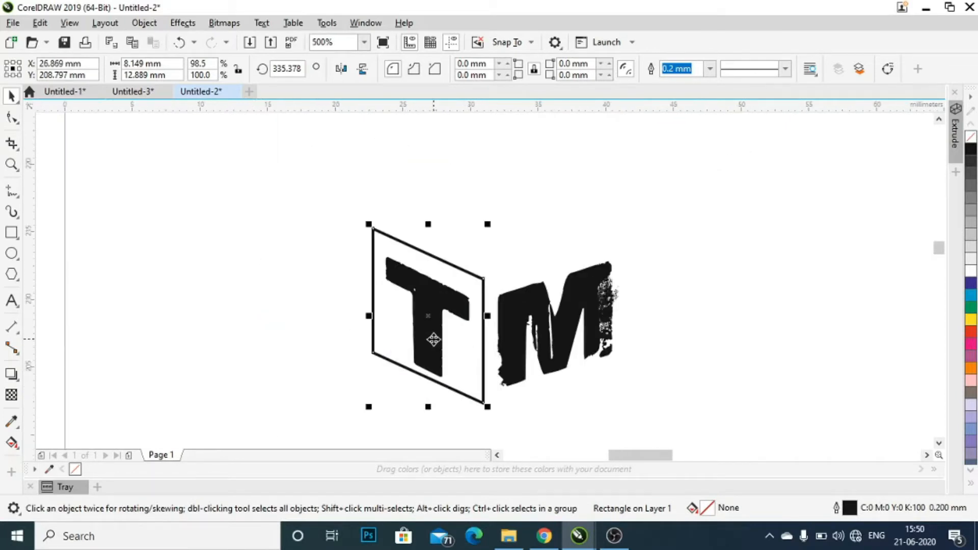
Step: Duplicate the framed T to its right and move the old M away to the far side of the original
left_click(410, 318)
left_click(484, 308)
left_click_drag(316, 183, 509, 429)
left_click_drag(416, 302, 619, 297)
right_click(620, 297)
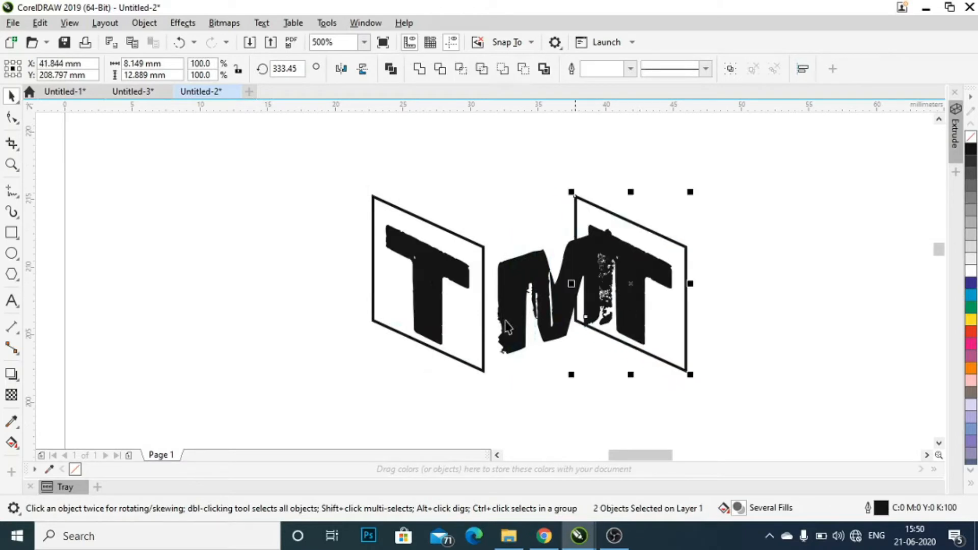
left_click_drag(508, 326, 204, 295)
Step: Mirror the framed T copy horizontally and join it to the right edge of the first frame
left_click(679, 306)
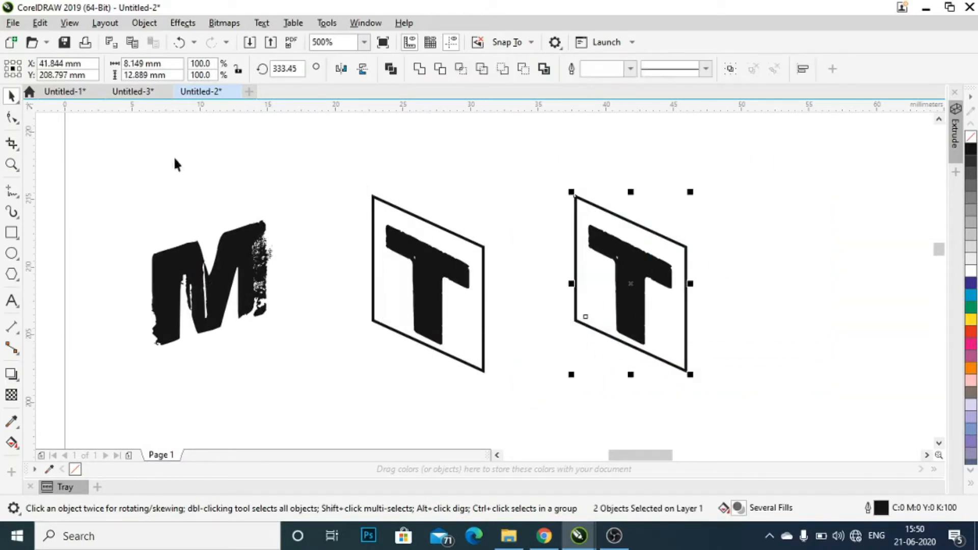
left_click(340, 75)
left_click_drag(681, 278, 543, 290)
Step: Replace the letter in the mirrored frame with "M"
left_click(606, 260)
left_click(539, 308)
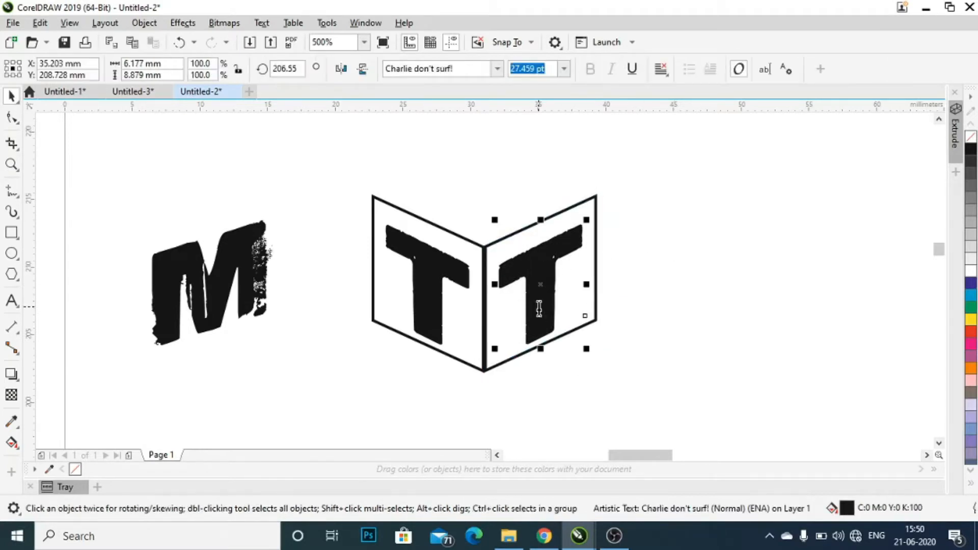
key("BackSpace")
type("M")
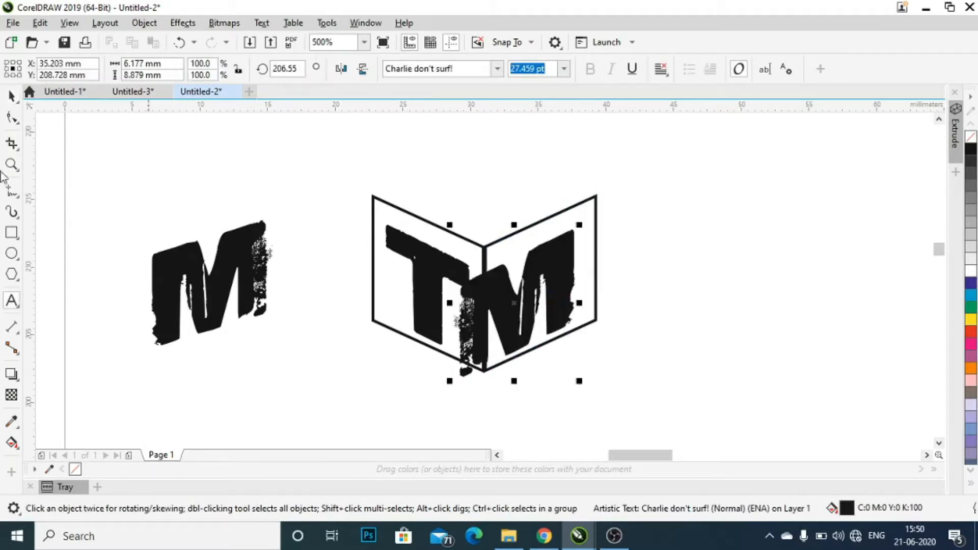
Step: Move the M into the right frame and shrink it to about 21.2 pt so it fits inside
left_click_drag(520, 313, 536, 300)
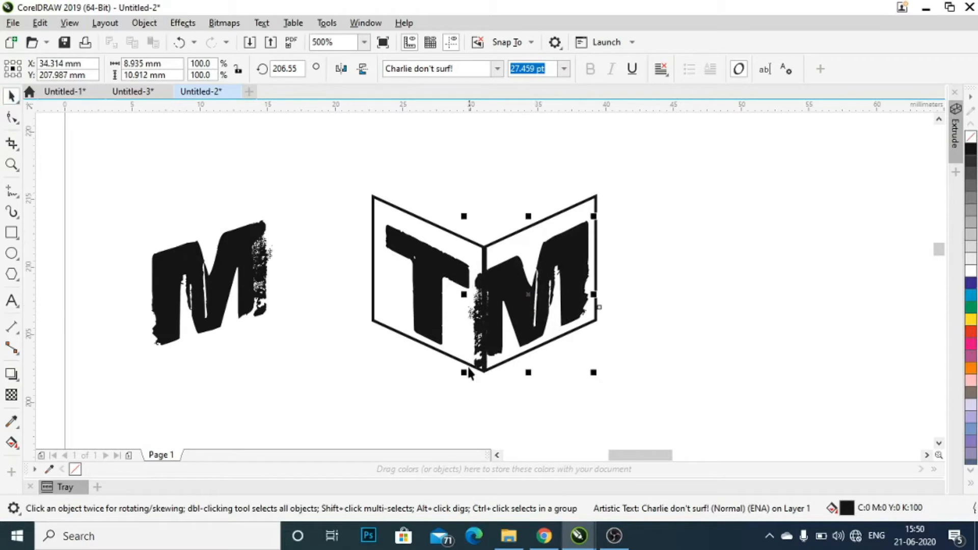
left_click_drag(465, 375, 490, 361)
scroll(543, 277, "up", 1)
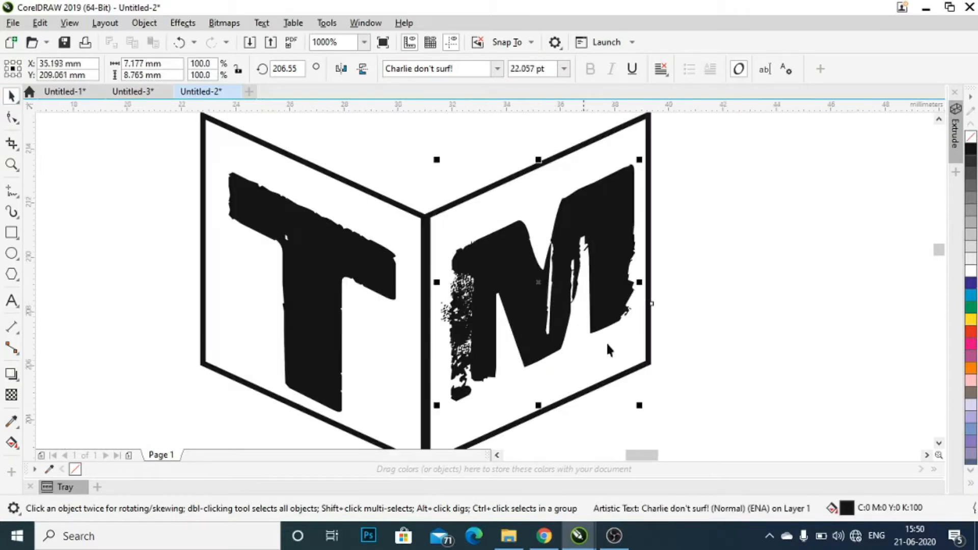
left_click_drag(643, 159, 624, 165)
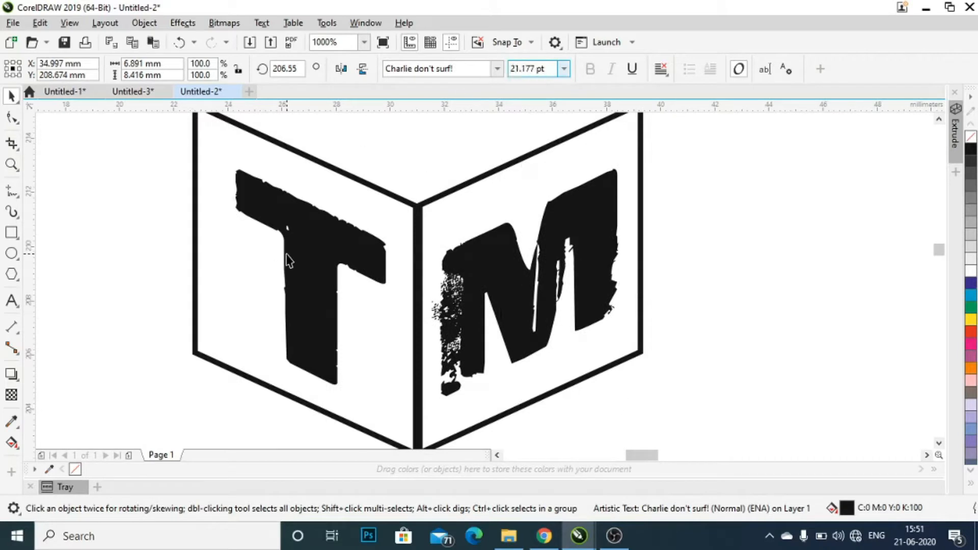
Step: Set the T's size to 21.177 pt and centre it in the left frame
type("21.177 pt")
key("Return")
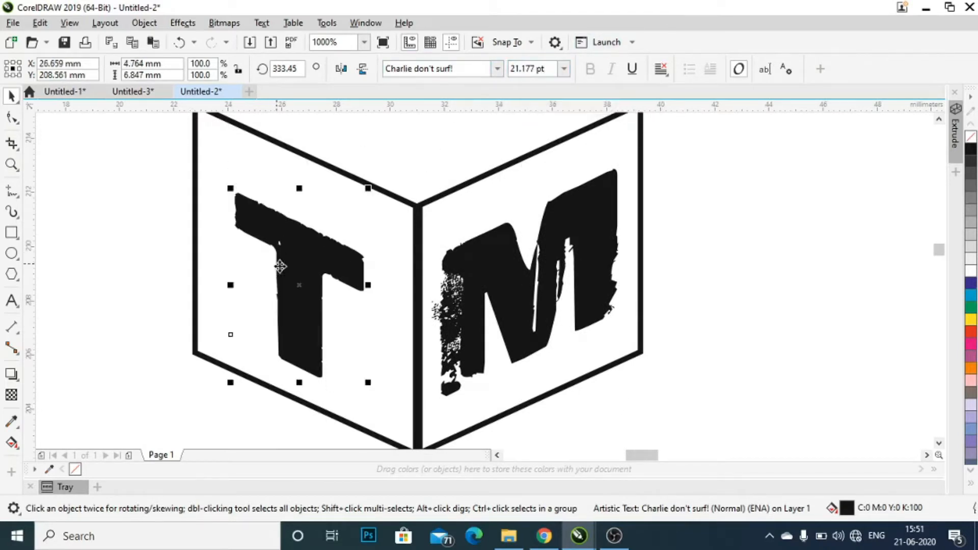
left_click_drag(300, 280, 306, 274)
scroll(207, 341, "down", 1)
left_click_drag(175, 357, 270, 335)
left_click(270, 389)
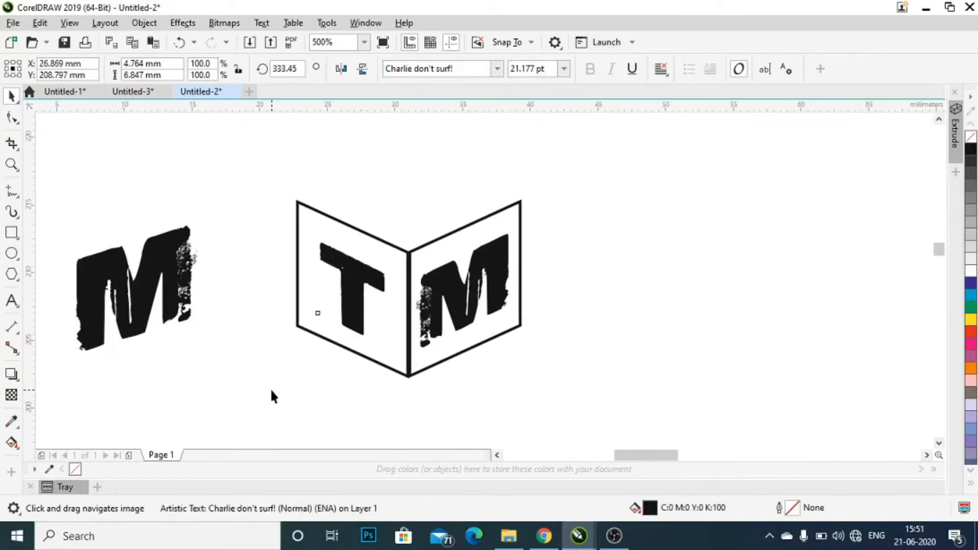
Step: Stretch the right frame to about 8.3 mm wide so its inner edge overlaps the left frame's edge
scroll(430, 323, "up", 2)
scroll(409, 248, "down", 1)
left_click(392, 289)
scroll(393, 295, "up", 1)
left_click_drag(409, 248, 388, 248)
scroll(387, 247, "down", 1)
scroll(301, 308, "down", 1)
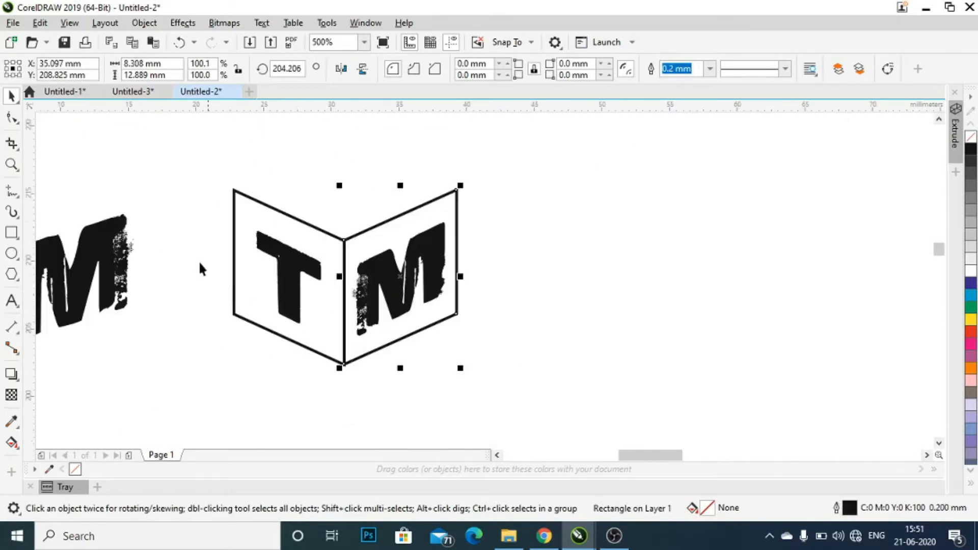
Step: Weld the two frames into a single outline without the dividing line
left_click(91, 114)
left_click(315, 346)
left_click(375, 345, "shift")
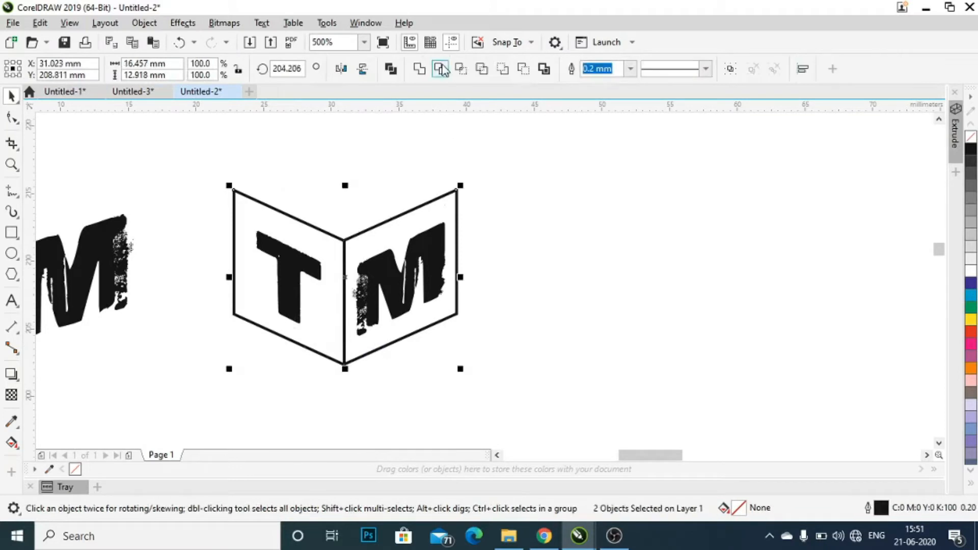
left_click(301, 312)
Step: Delete the surplus node at the lower centre corner of the merged outline to clean up its point
scroll(332, 244, "up", 1)
double_click(373, 231)
scroll(353, 237, "up", 2)
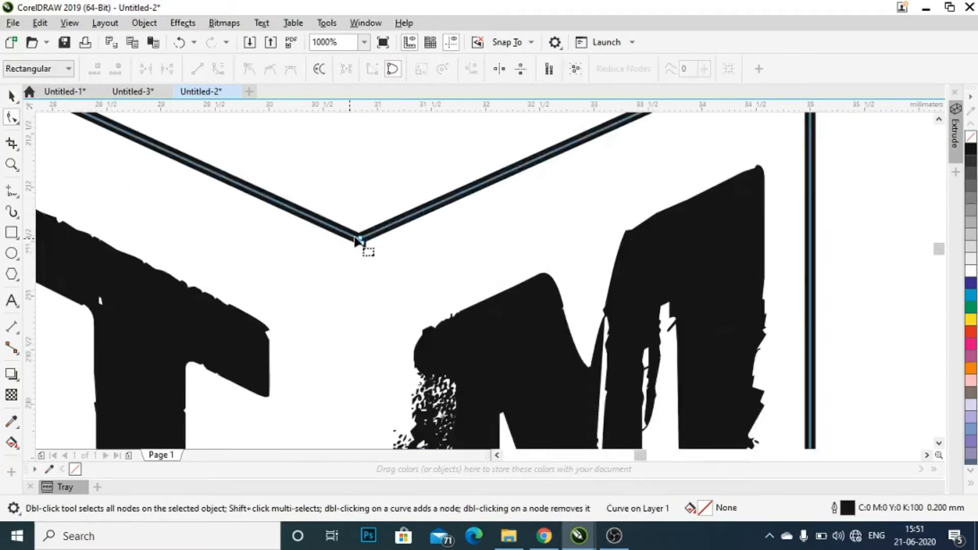
scroll(367, 265, "down", 3)
scroll(375, 347, "up", 6)
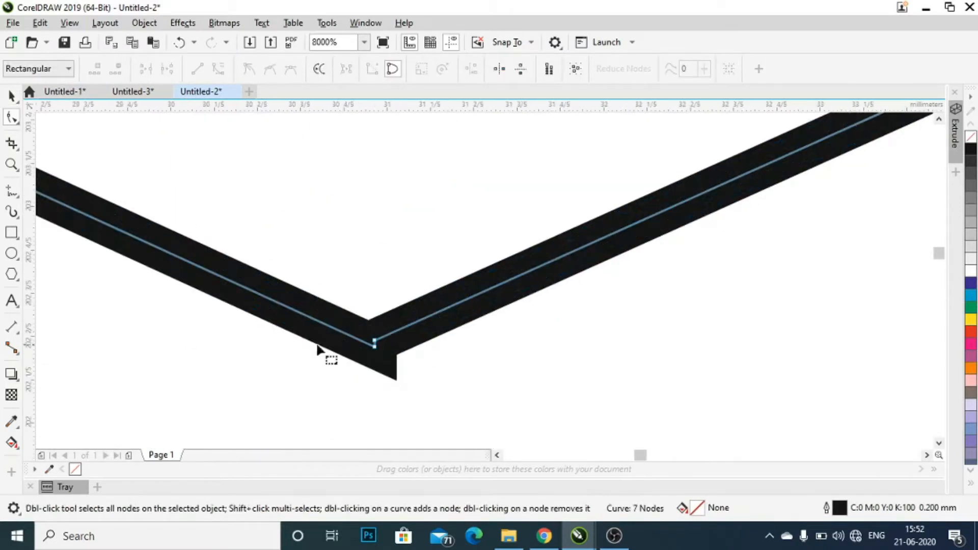
double_click(364, 321)
scroll(364, 320, "down", 7)
scroll(233, 280, "up", 1)
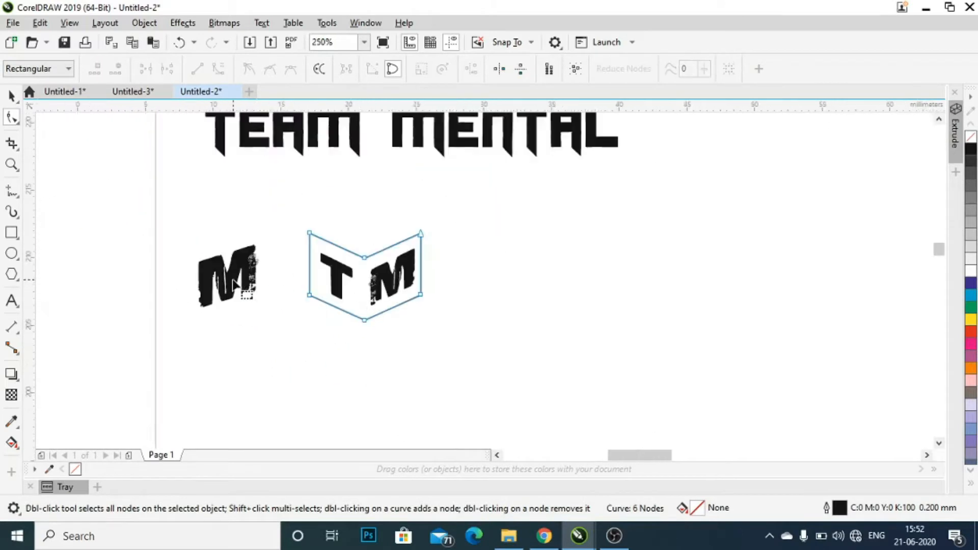
Step: Delete the spare M standing outside the framed logo
left_click(234, 281)
left_click(11, 96)
key("Delete")
Step: Cut the word "MENTAL" out of the title and paste it as a separate text object to the right
left_click_drag(531, 182, 480, 278)
scroll(517, 222, "down", 1)
key("F8")
left_click_drag(487, 224, 717, 224)
key("ctrl+x")
left_click(604, 304)
key("ctrl+v")
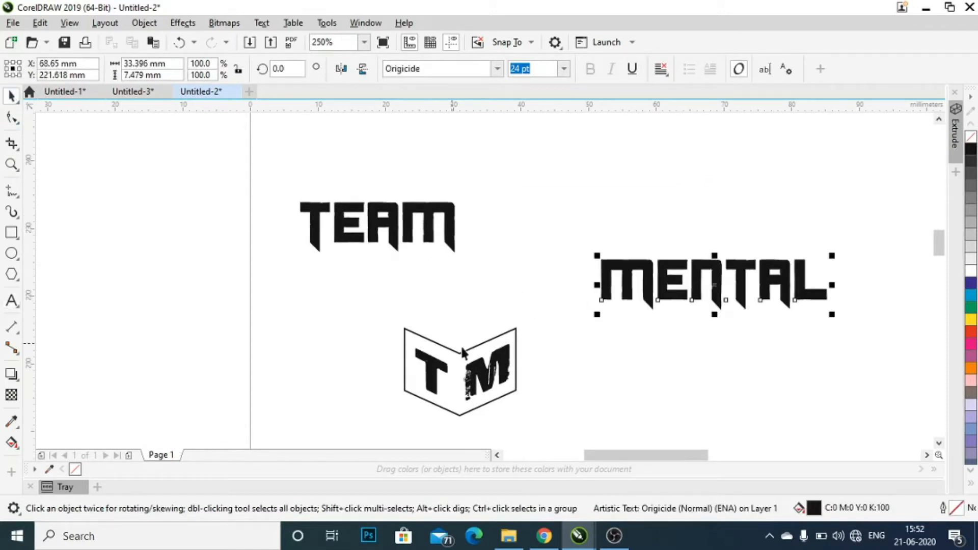
Step: Duplicate the logo outline and squash the copy to about 3.7 mm high at the original's upper edge
scroll(463, 351, "up", 2)
left_click(457, 416)
left_click_drag(413, 362, 436, 239)
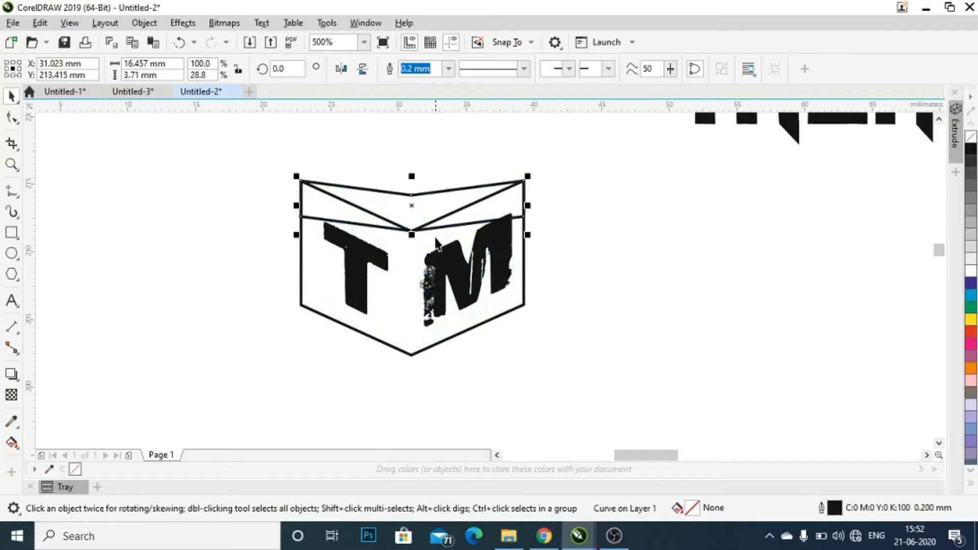
Step: Reshape the squashed copy's centre nodes into a V-shaped band about 6.4 mm high, aligned with the outline's upper edge
left_click_drag(430, 191, 411, 256)
key("F10")
scroll(411, 209, "up", 2)
left_click_drag(418, 114, 410, 235)
scroll(410, 242, "down", 2)
key("space")
left_click_drag(245, 271, 258, 239)
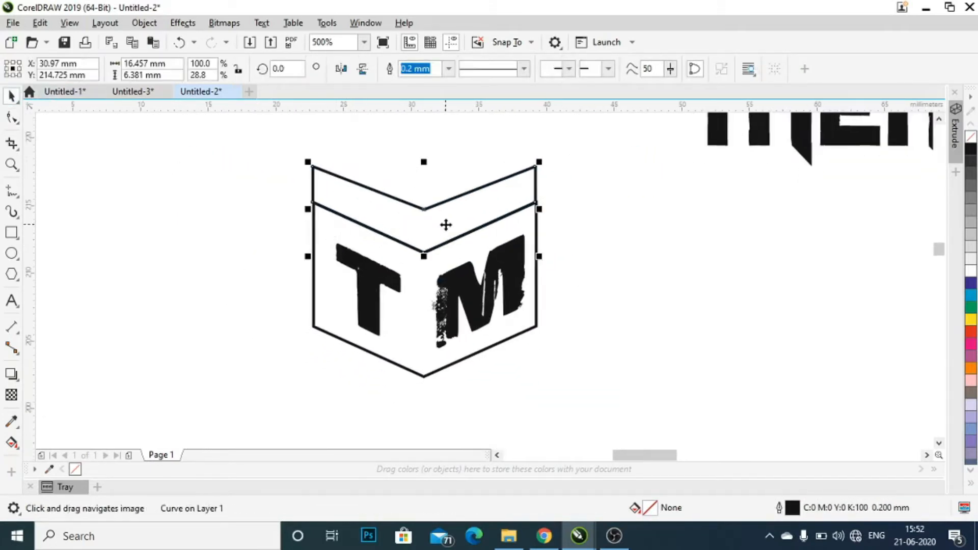
Step: Copy the V-shaped band to the outline's lower edge and fit its upper corner nodes to the outline's corners
left_click_drag(446, 225, 440, 389)
right_click(440, 388)
key("space")
scroll(320, 355, "up", 2)
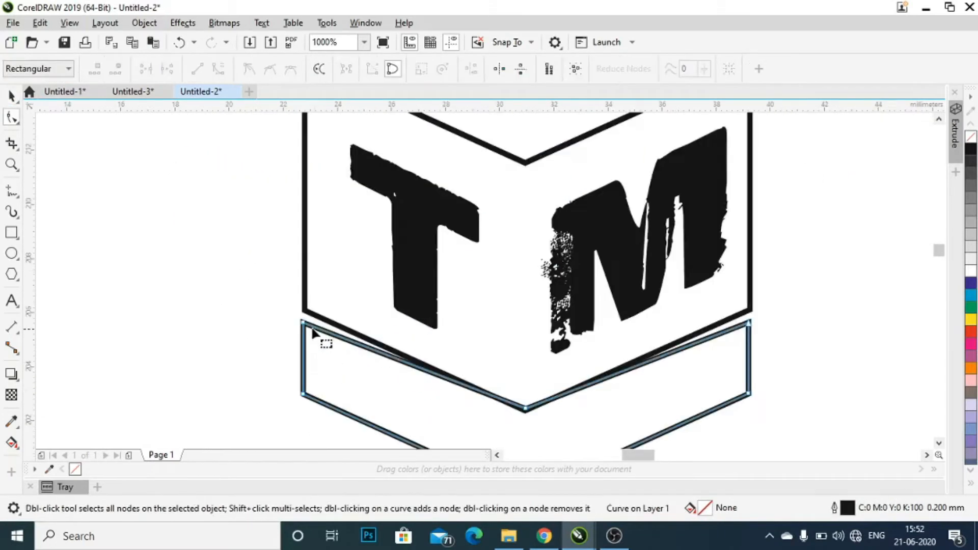
left_click_drag(750, 323, 751, 320)
scroll(750, 320, "down", 2)
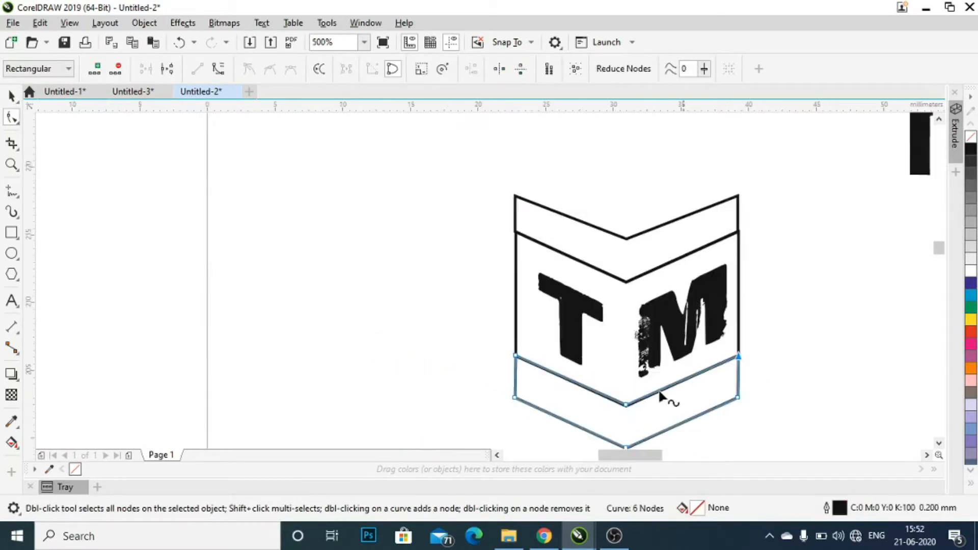
left_click_drag(654, 233, 593, 295)
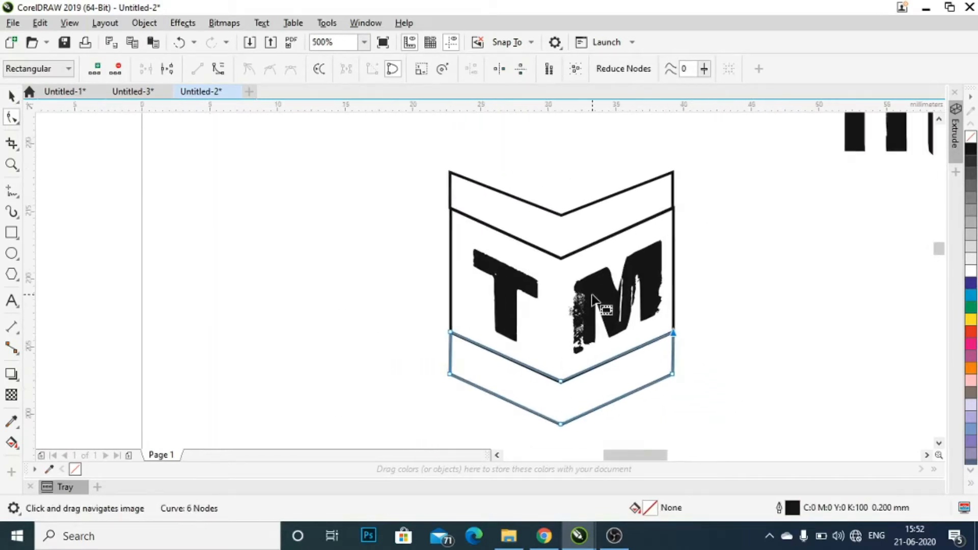
Step: Replace the upper band with a copy of the fitted lower band aligned to the outline's upper edge, deleting the old band
left_click(10, 98)
left_click(454, 276)
left_click(753, 405)
left_click_drag(742, 388, 728, 390)
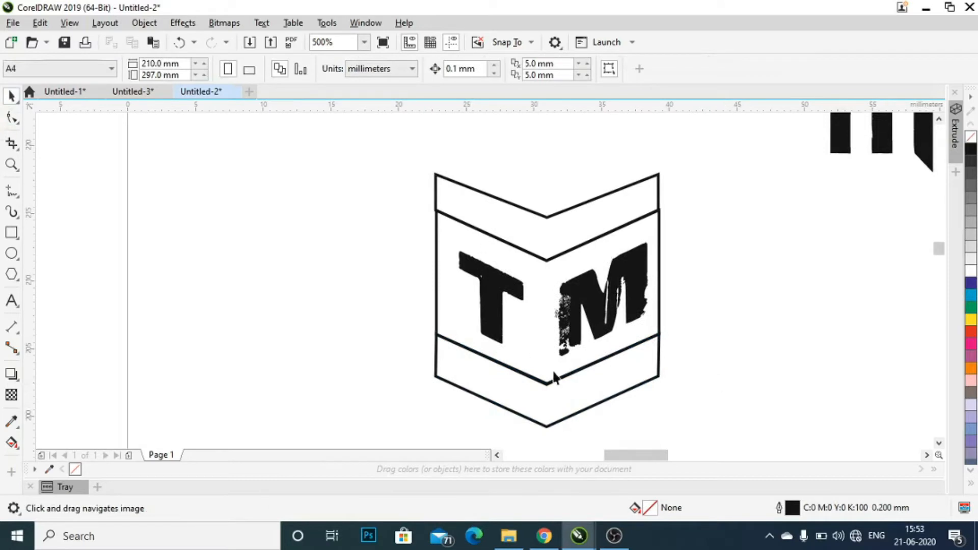
left_click_drag(552, 222, 294, 229)
left_click_drag(616, 396, 680, 412)
left_click_drag(612, 417, 614, 258)
left_click(887, 301)
left_click(322, 262)
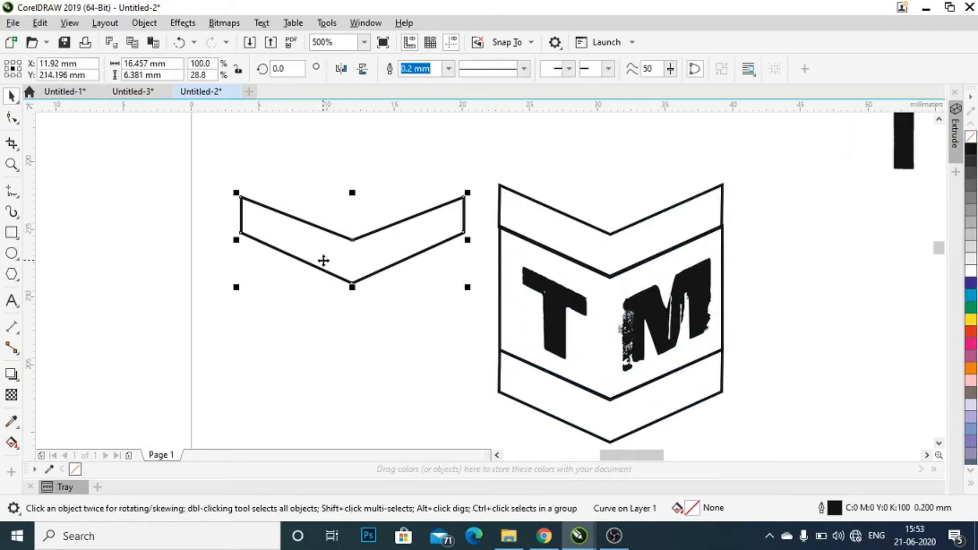
key("Delete")
scroll(692, 318, "down", 2)
scroll(591, 306, "up", 2)
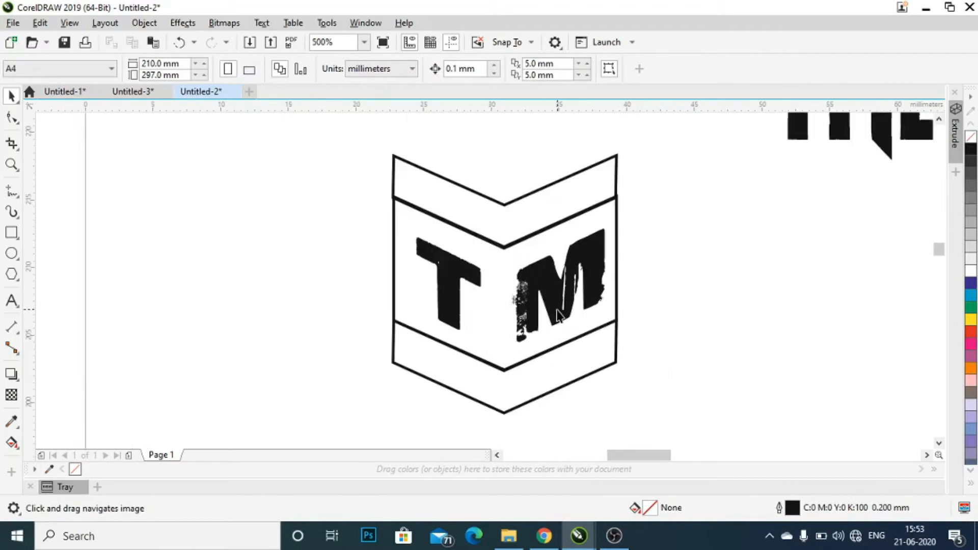
Step: Move the TEAM text from above the logo to the empty area at its lower left
scroll(557, 315, "down", 2)
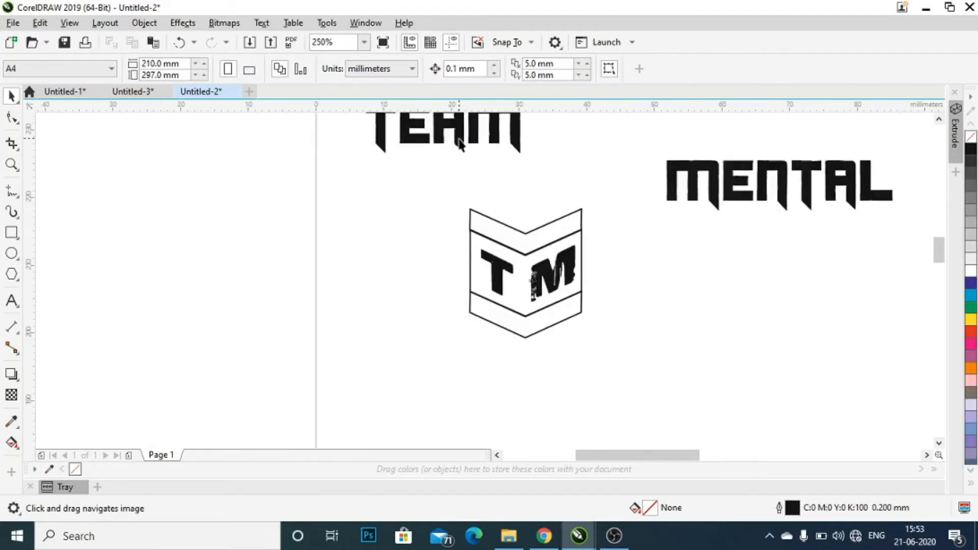
left_click_drag(460, 145, 388, 344)
left_click_drag(454, 363, 430, 344)
scroll(349, 326, "up", 1)
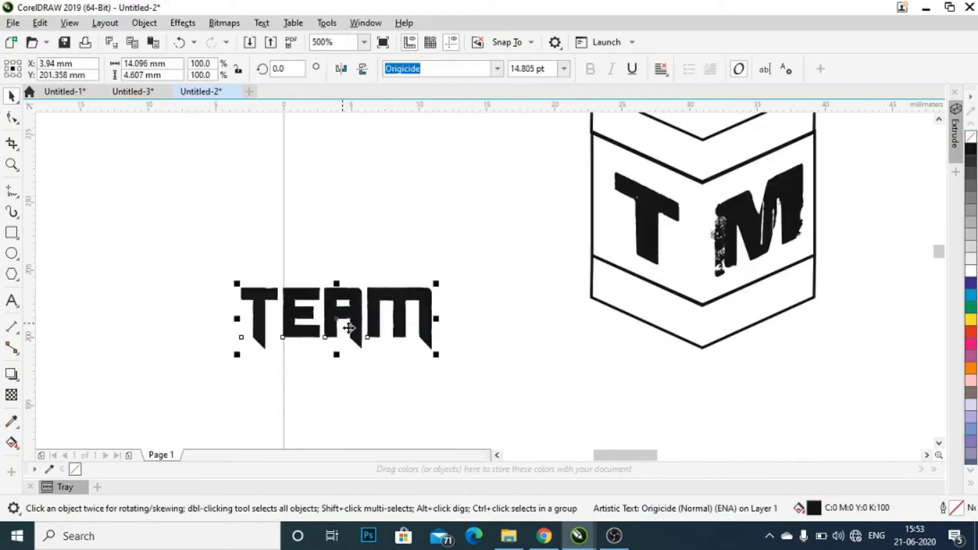
Step: Scale the TEAM text down to about 8.5 pt and widen its letter spacing
left_click(606, 308)
left_click_drag(332, 291, 395, 268)
left_click_drag(494, 317, 466, 308)
key("F10")
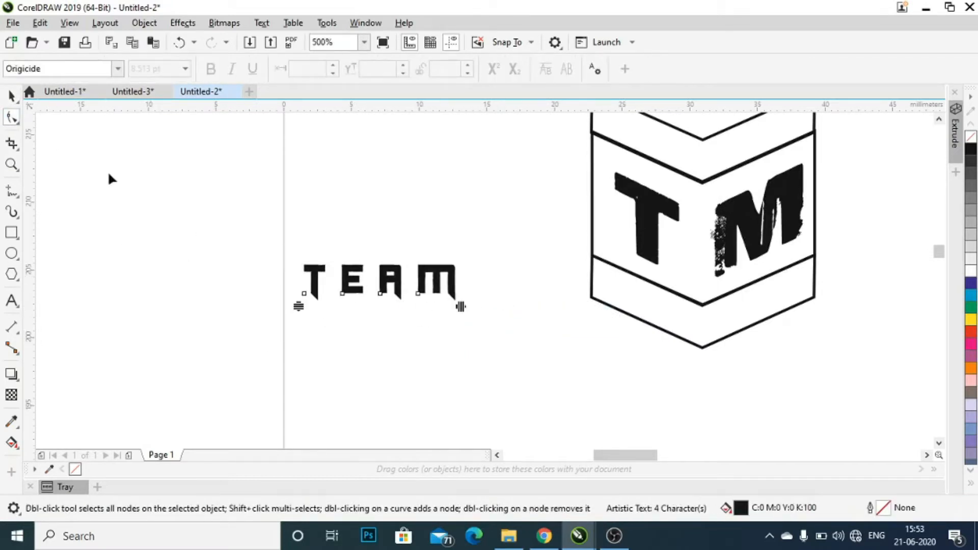
key("space")
Step: Skew the TEAM text to slope down to the right and place it at about 5.5 pt on the lower band's left half
left_click(379, 282)
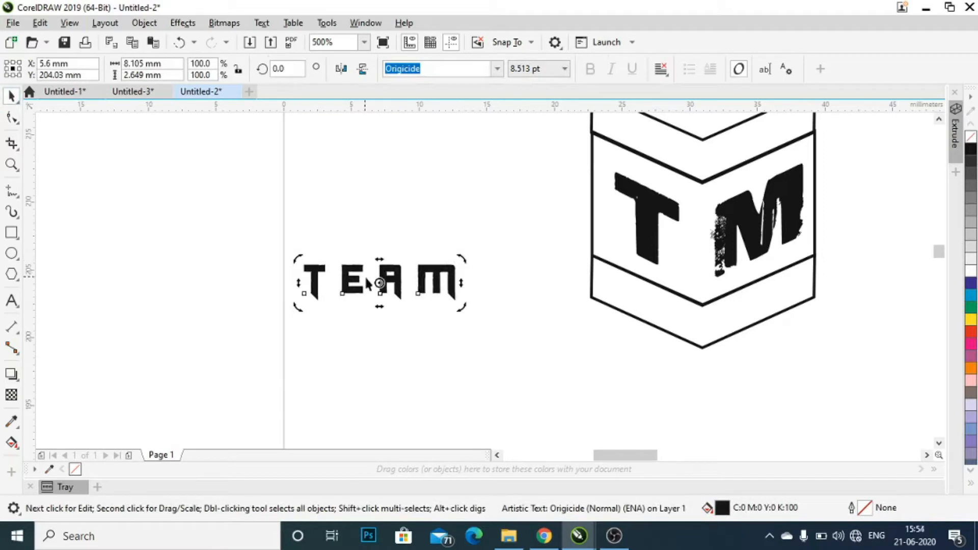
left_click_drag(300, 286, 299, 266)
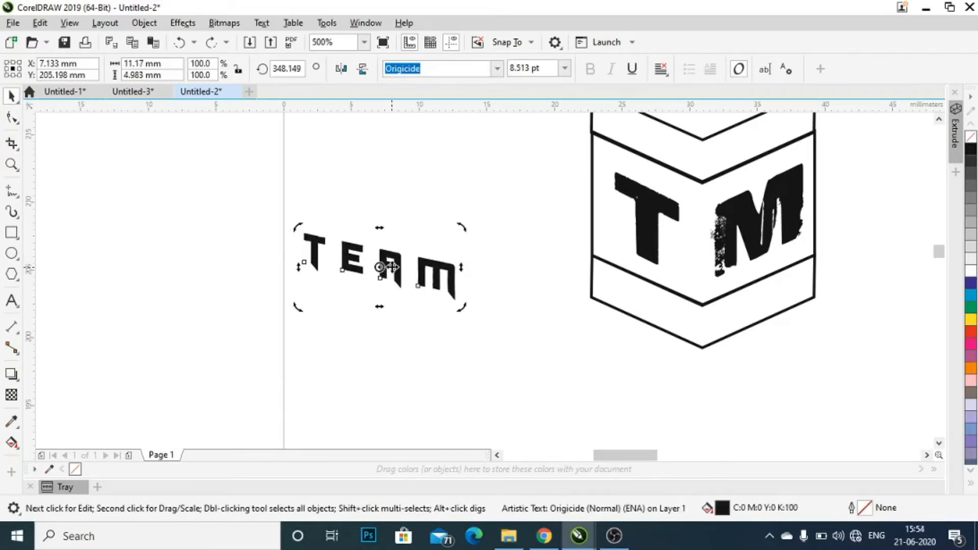
left_click_drag(391, 267, 569, 268)
scroll(817, 361, "up", 2)
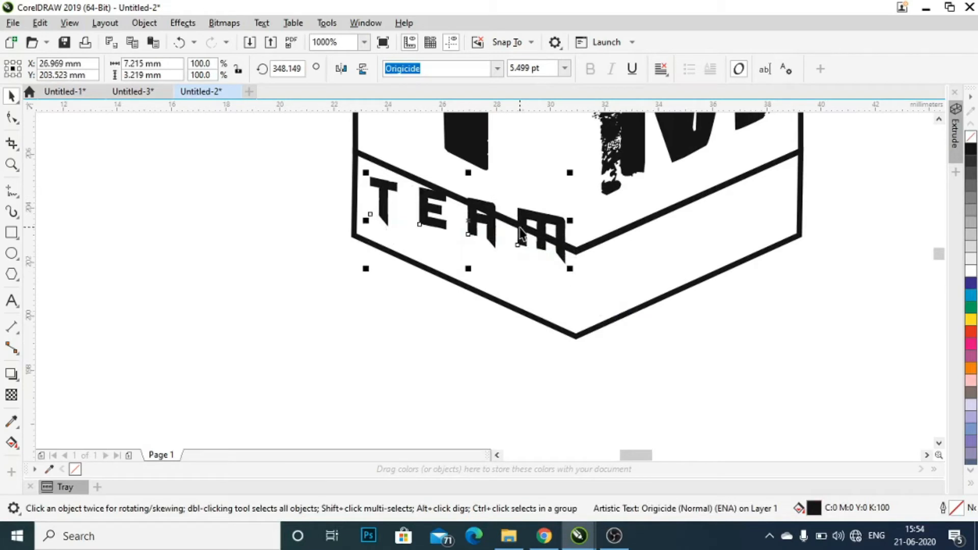
Step: Skew TEAM further to run parallel with the lower band's left half and shrink it to about 5.26 pt
left_click(466, 221)
left_click_drag(571, 221, 563, 273)
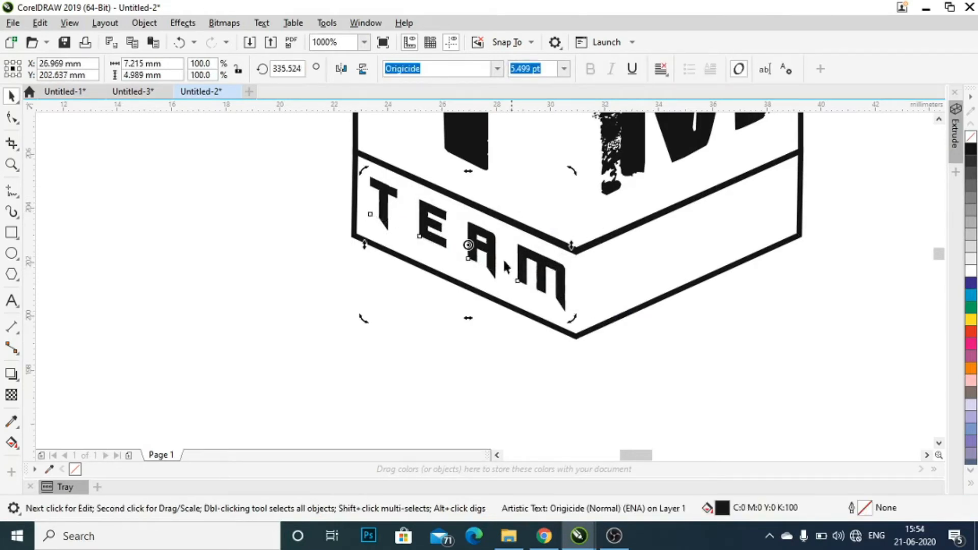
left_click(538, 273)
left_click_drag(571, 317, 563, 310)
scroll(561, 232, "up", 1)
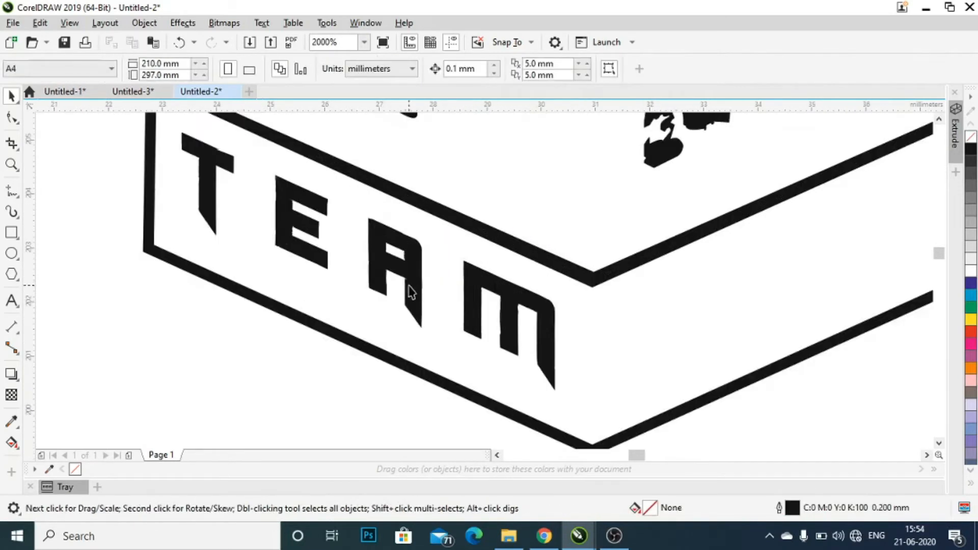
scroll(467, 353, "down", 1)
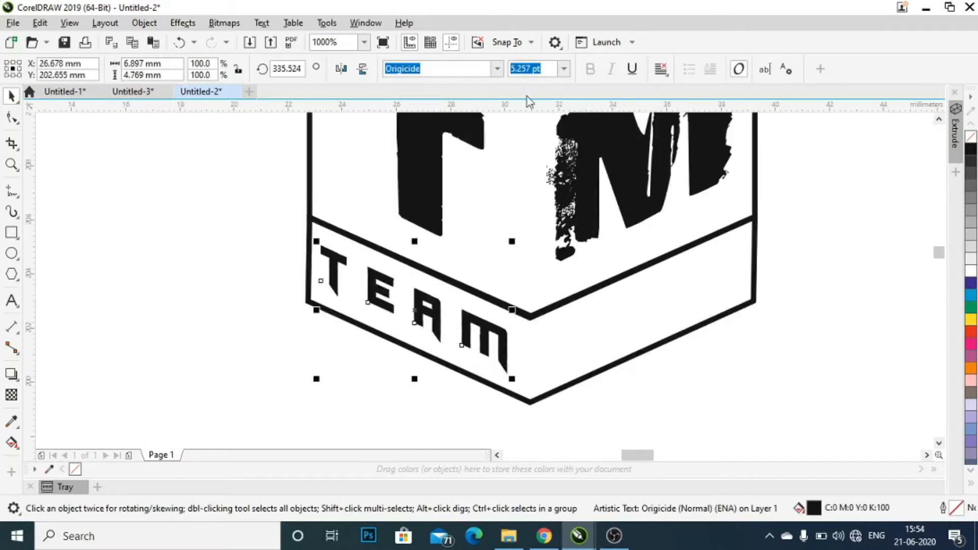
Step: Move the MENTAL text slightly down beside the logo and set its font size to 5.257 pt, the same as TEAM
scroll(686, 123, "down", 2)
left_click_drag(741, 141, 635, 221)
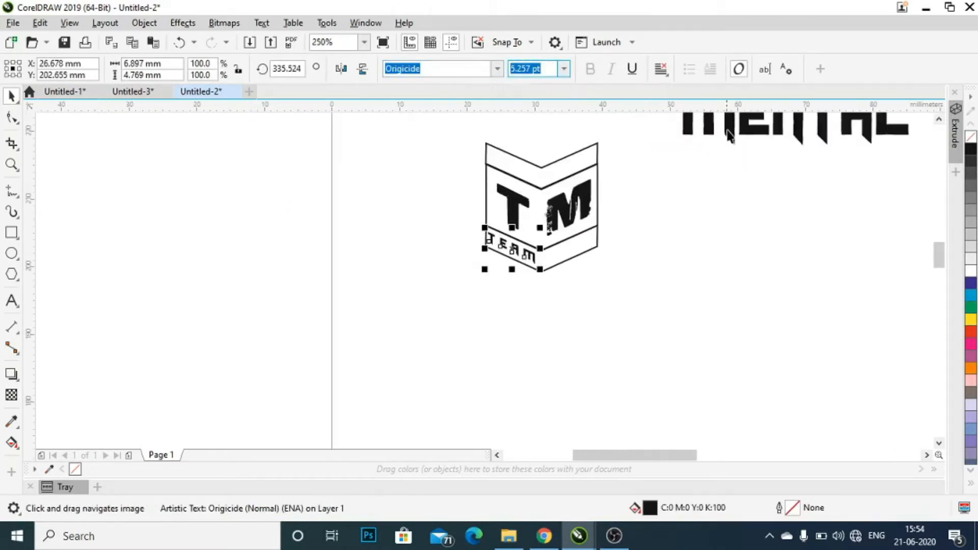
left_click(727, 129)
key("ctrl+v")
left_click_drag(778, 134, 756, 201)
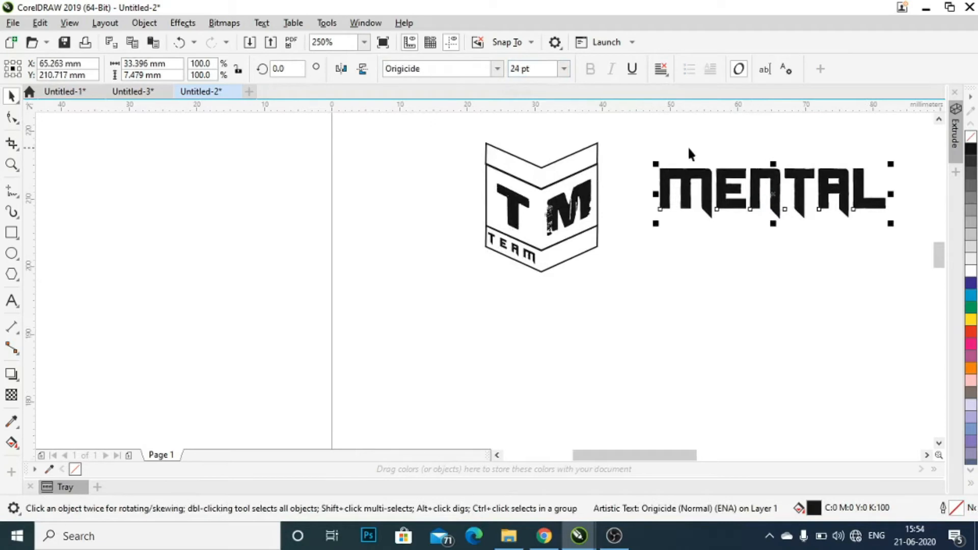
key("Return")
scroll(680, 207, "up", 1)
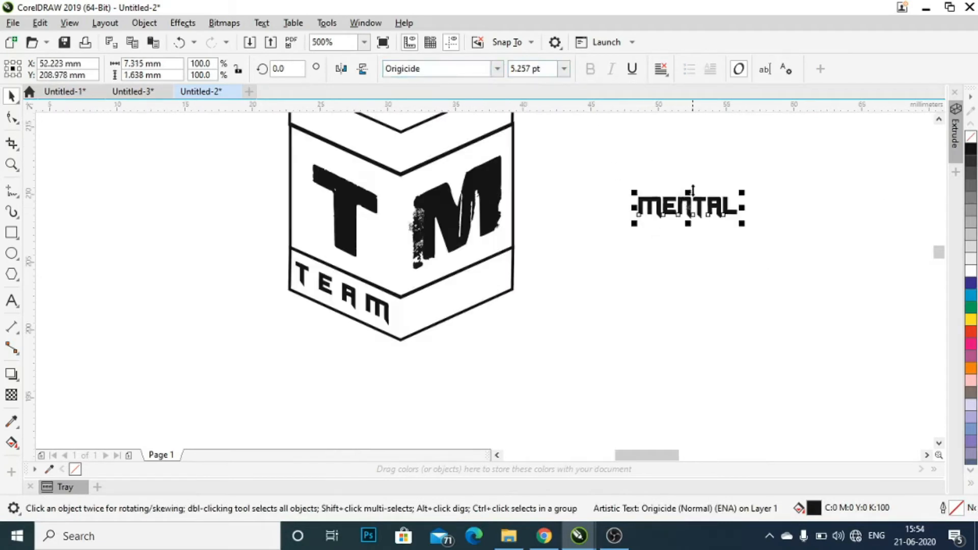
Step: Place MENTAL in the lower band's right half and skew it upward to run parallel with the band
left_click_drag(685, 204, 456, 316)
scroll(456, 317, "up", 2)
left_click_drag(645, 321, 601, 146)
scroll(354, 265, "down", 1)
scroll(368, 264, "up", 1)
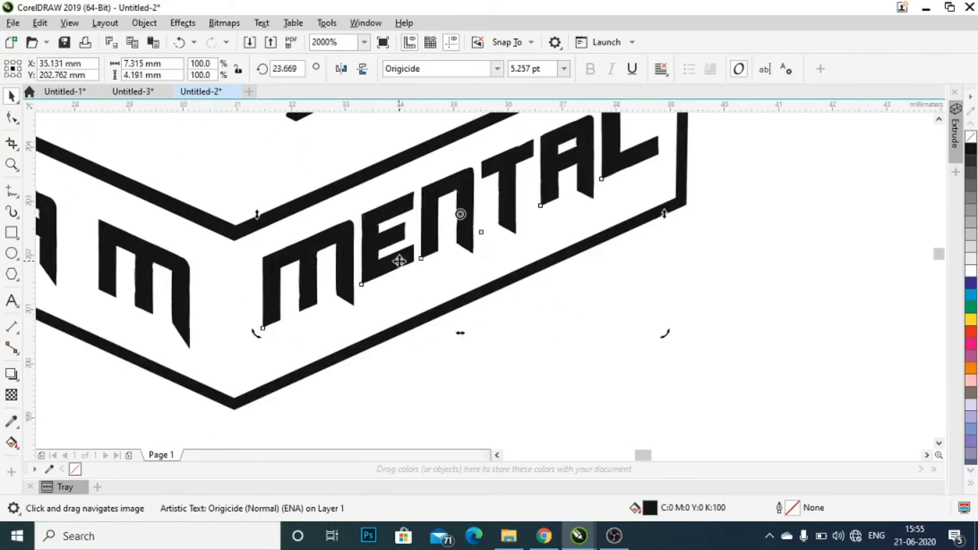
left_click_drag(257, 214, 253, 230)
scroll(470, 268, "down", 2)
scroll(560, 236, "up", 1)
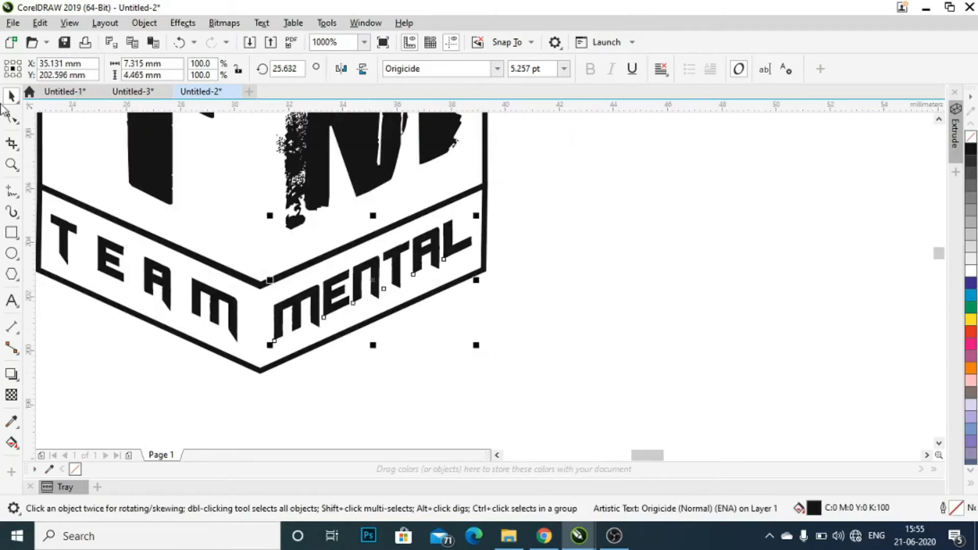
Step: Widen the letter spacing of MENTAL slightly so the word fills the lower band's right half
key("F10")
left_click_drag(479, 347, 483, 347)
key("space")
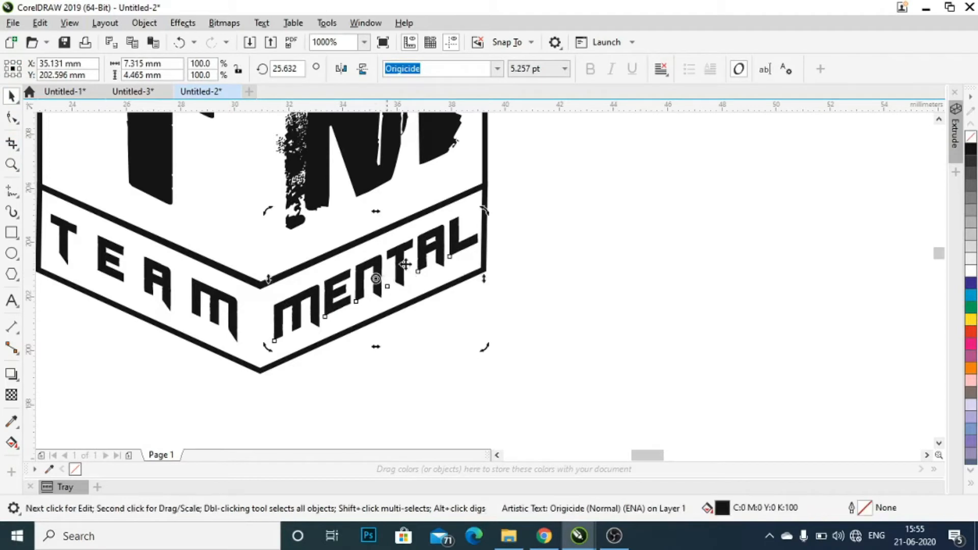
scroll(492, 314, "up", 1)
left_click_drag(492, 315, 580, 310)
left_click(493, 317)
scroll(493, 316, "down", 1)
left_click_drag(412, 322, 496, 313)
scroll(576, 357, "down", 1)
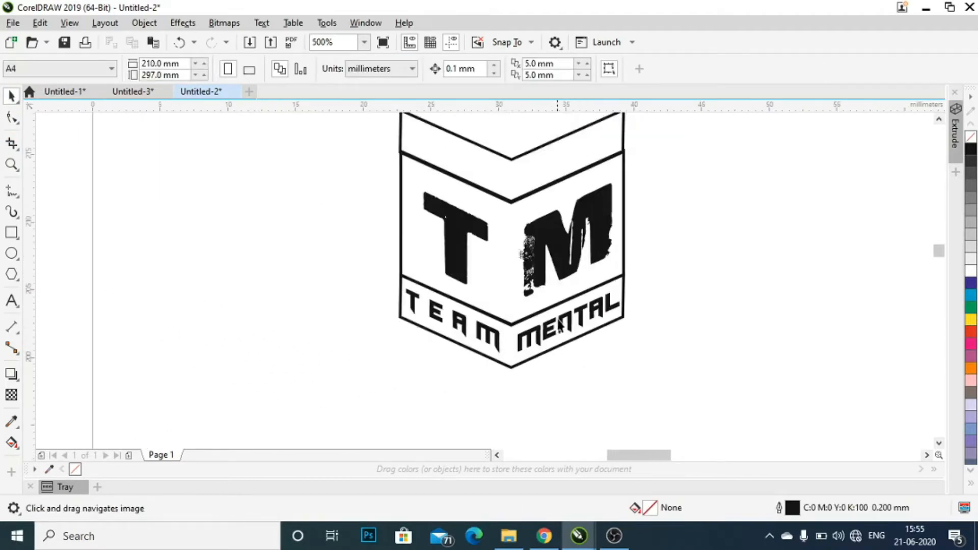
Step: Copy the TEAM and MENTAL texts together from the lower band into the upper band
left_click_drag(565, 316, 536, 351)
left_click(470, 387)
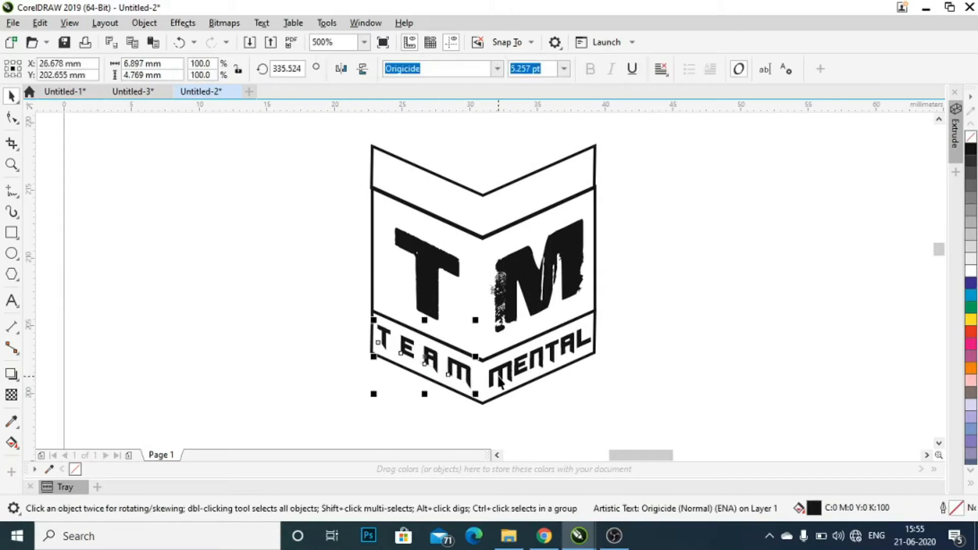
left_click(500, 382, "shift")
left_click_drag(500, 382, 535, 213)
right_click(534, 213)
left_click(887, 183)
left_click_drag(423, 209, 524, 240)
Step: Replace the upper band's copied words with BEYOND on the left half and MADNESS on the right half
scroll(524, 238, "up", 1)
left_click(612, 238)
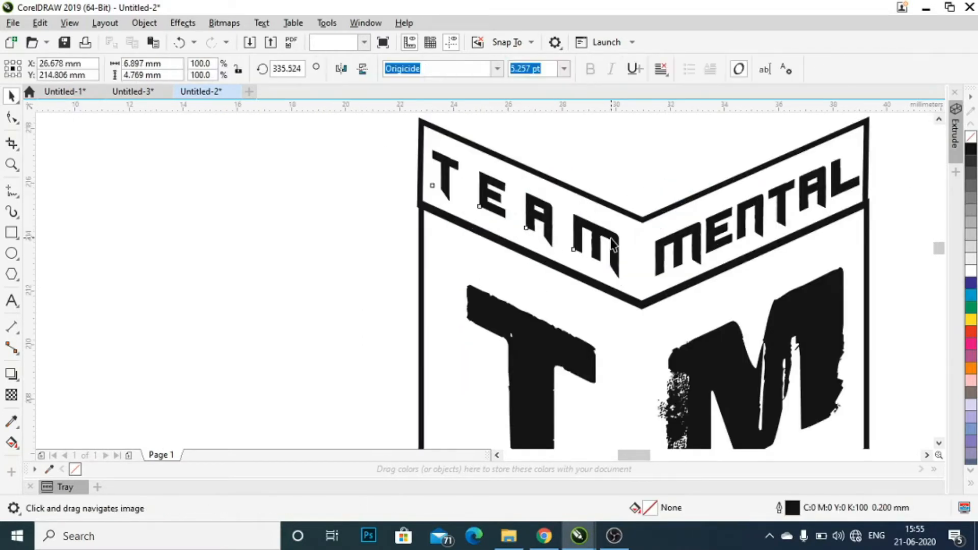
double_click(612, 240)
type("BEYOND")
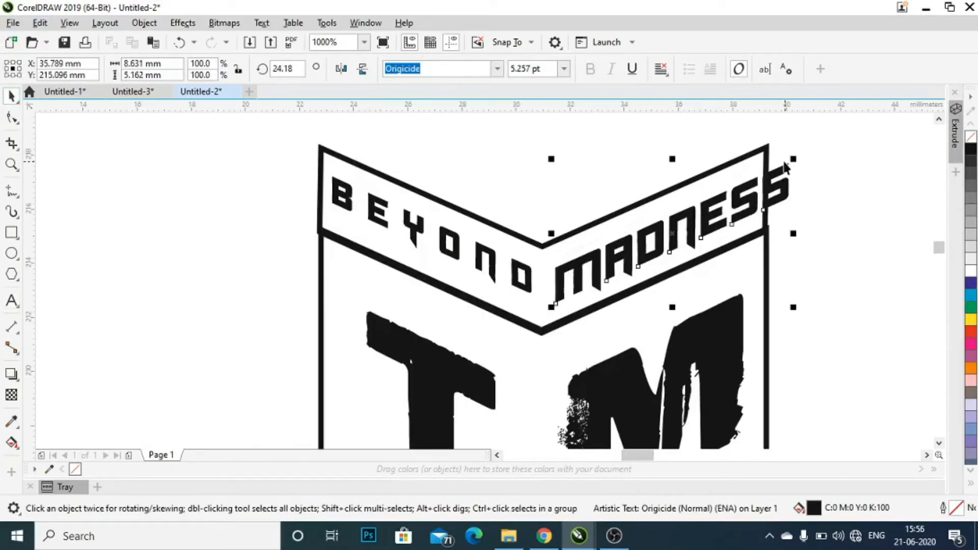
Step: Fit MADNESS inside the upper band's right half and set its font size to 3.994 pt, matching BEYOND
left_click_drag(796, 306, 760, 296)
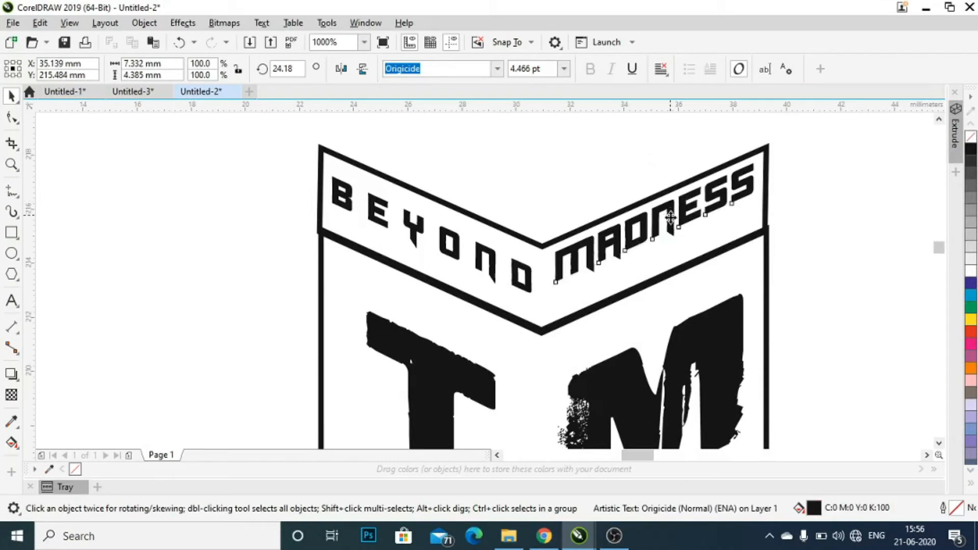
left_click_drag(559, 169, 564, 173)
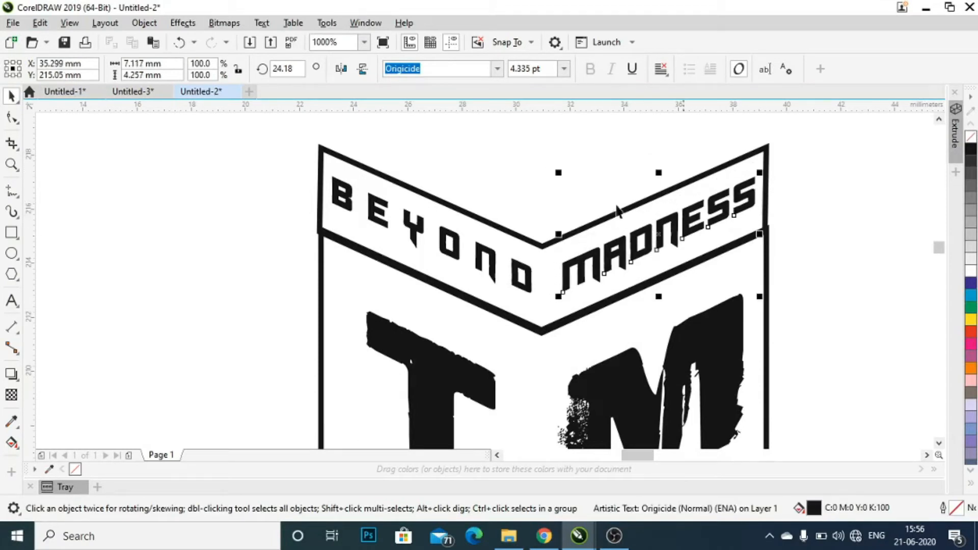
key("Tab")
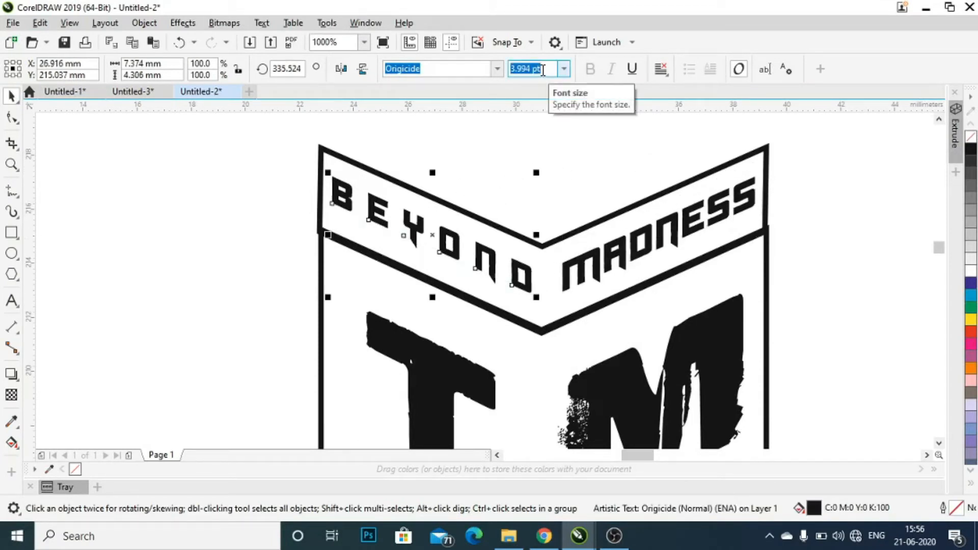
key("Tab")
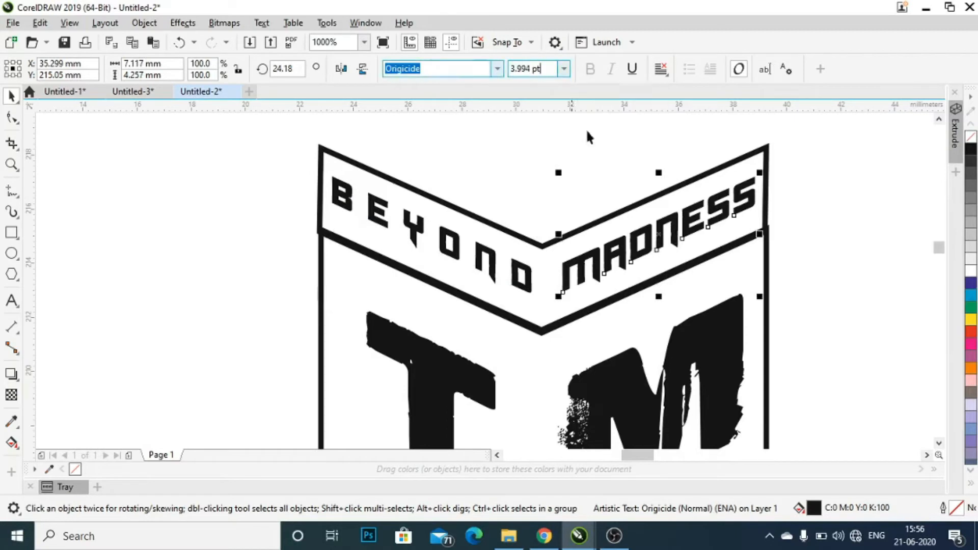
type("3.994")
key("Return")
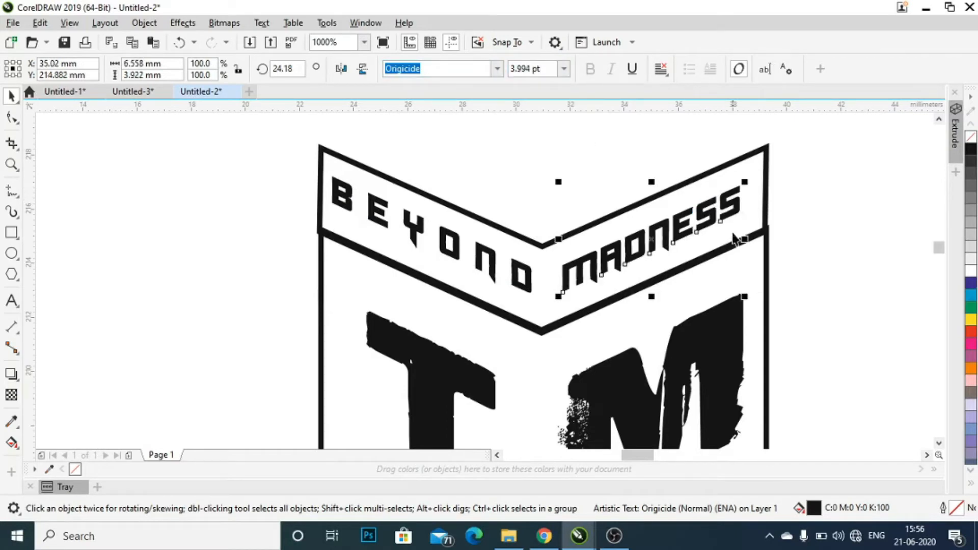
Step: Widen the letter spacing of MADNESS to fill the upper band's right half and adjust its position within the band
left_click(13, 117)
left_click_drag(753, 304, 759, 296)
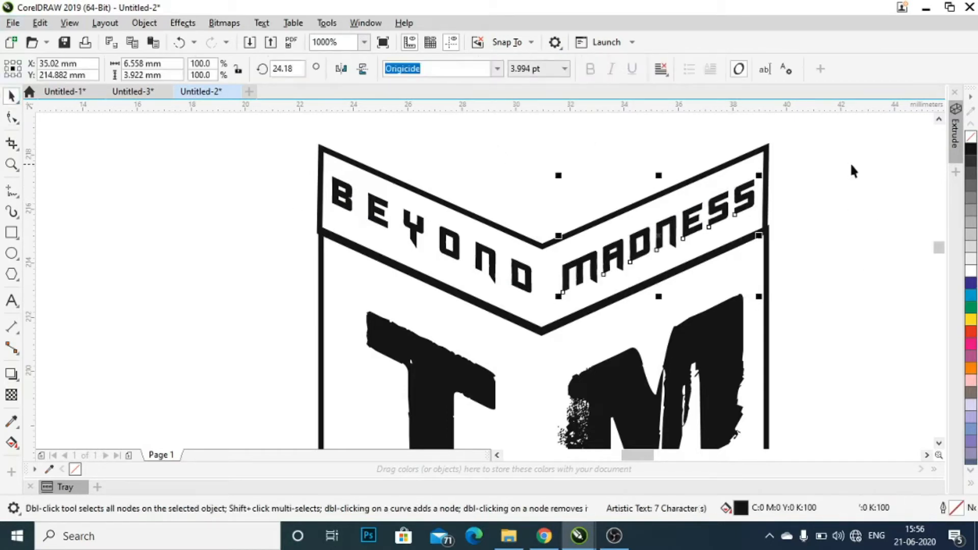
key("space")
scroll(566, 270, "up", 2)
left_click(677, 305)
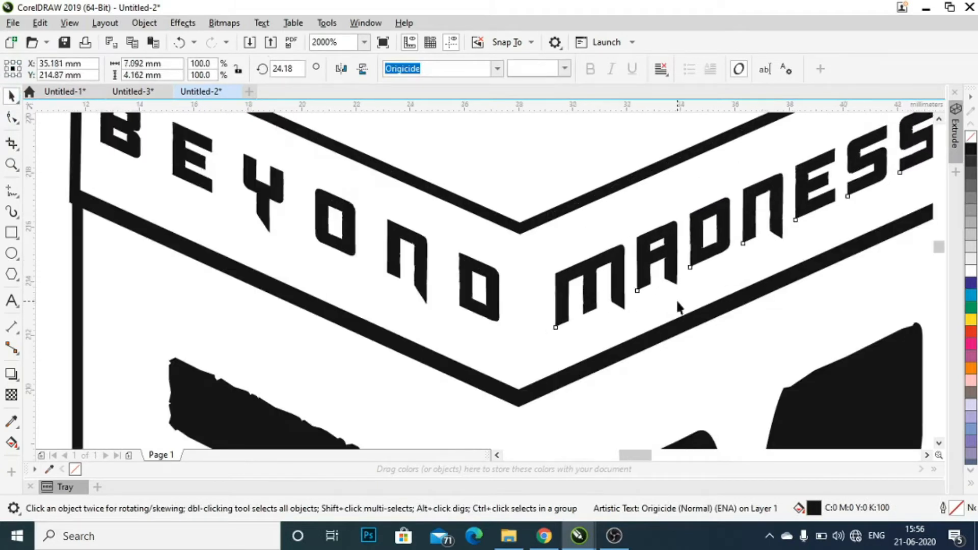
scroll(683, 296, "down", 4)
left_click_drag(730, 333, 653, 259)
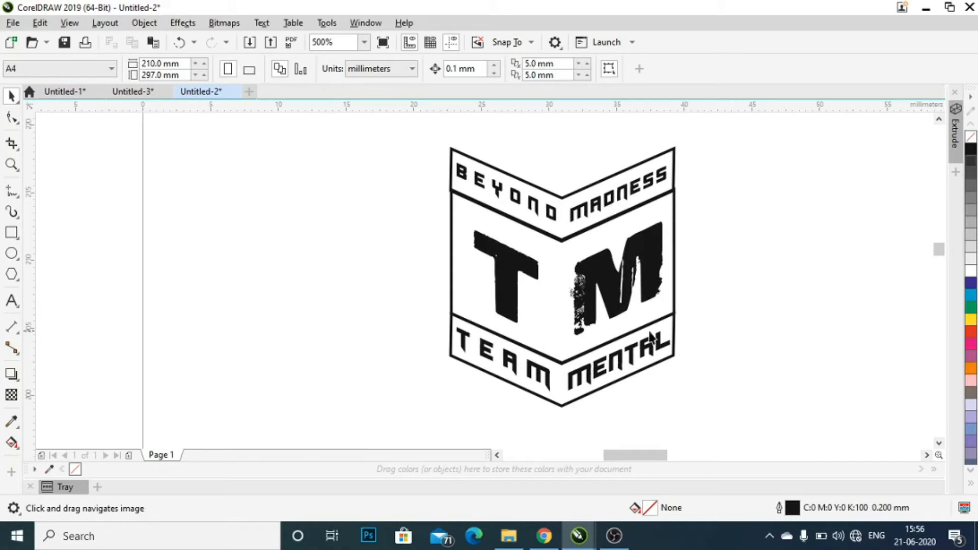
Step: Place a copy of the logo's main outline beside the left of the logo
key("space")
left_click(539, 311)
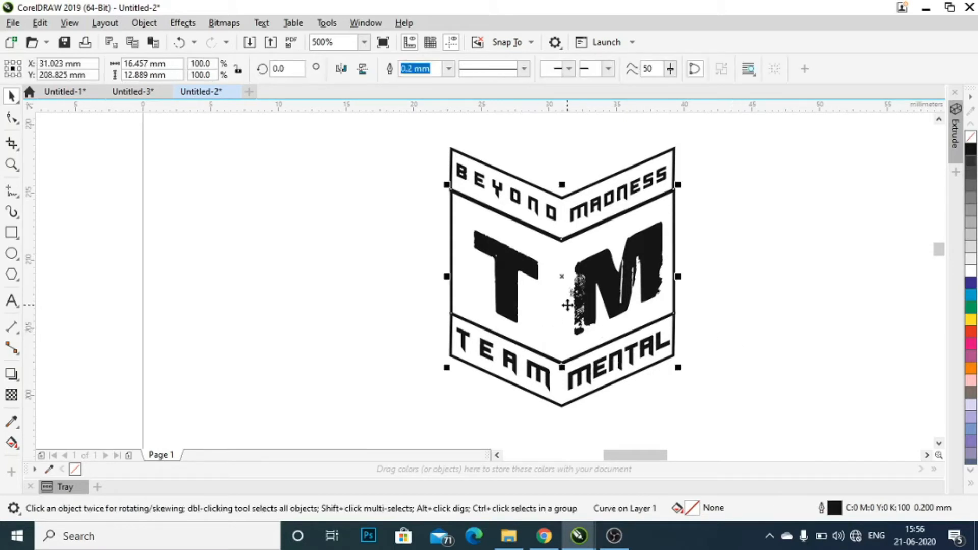
left_click_drag(564, 309, 360, 307)
right_click(360, 306)
left_click(887, 328)
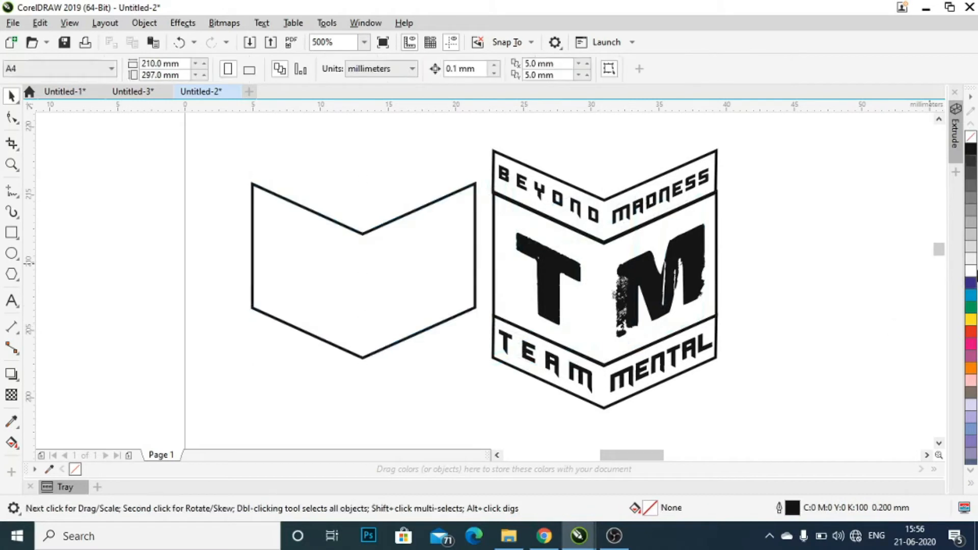
Step: Fill the large letter T with a linear gradient running from pink at its top to blue at its bottom
left_click(545, 269)
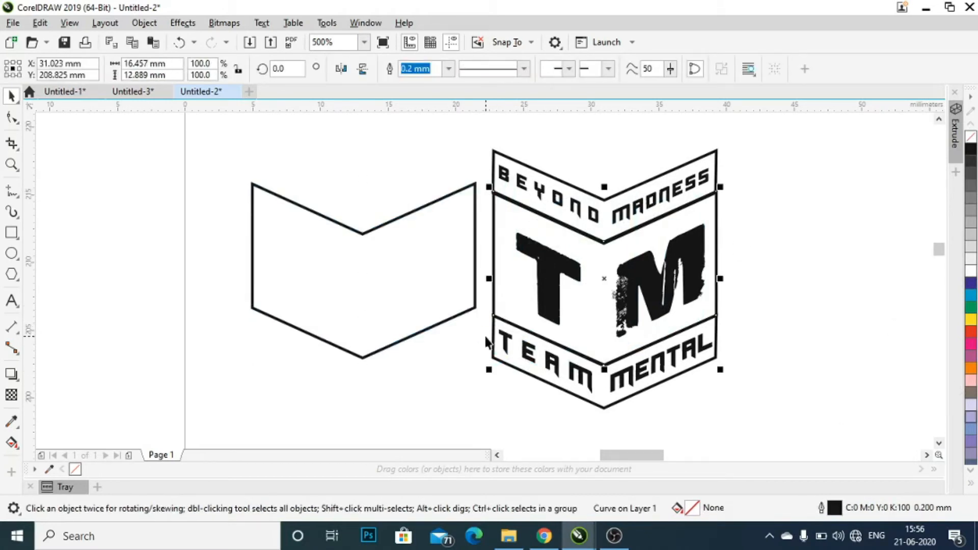
left_click(11, 442)
left_click(554, 275)
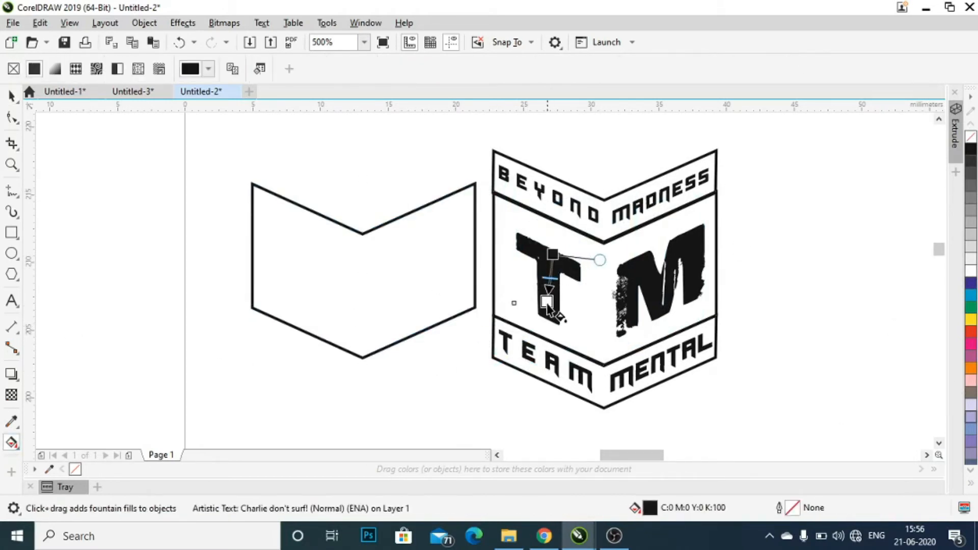
left_click_drag(546, 322, 546, 321)
left_click_drag(618, 261, 611, 290)
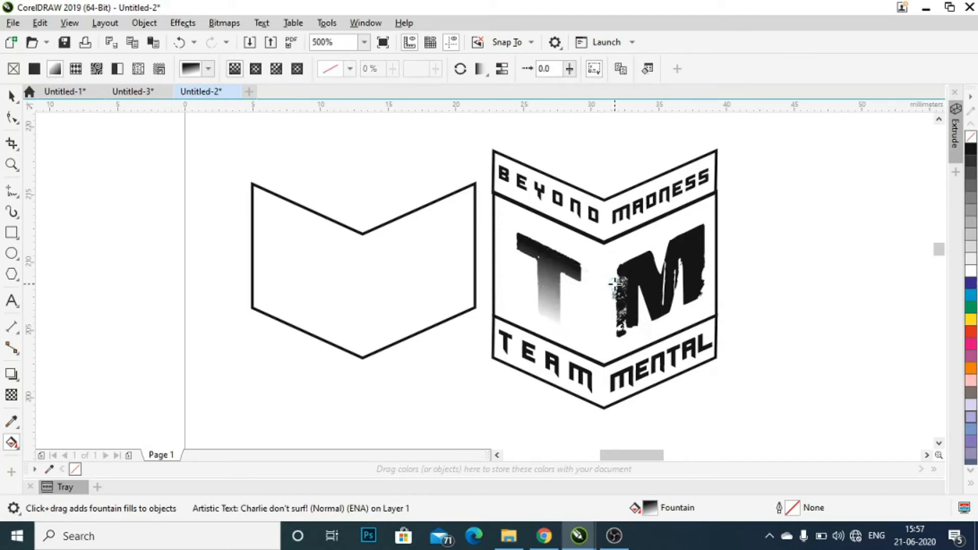
left_click(550, 318)
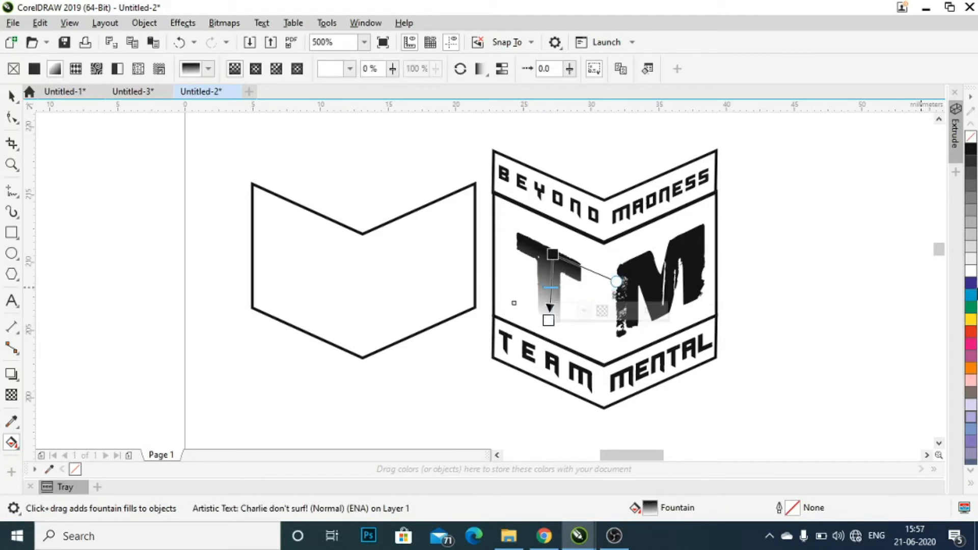
left_click(972, 348)
left_click(553, 254)
left_click(972, 285)
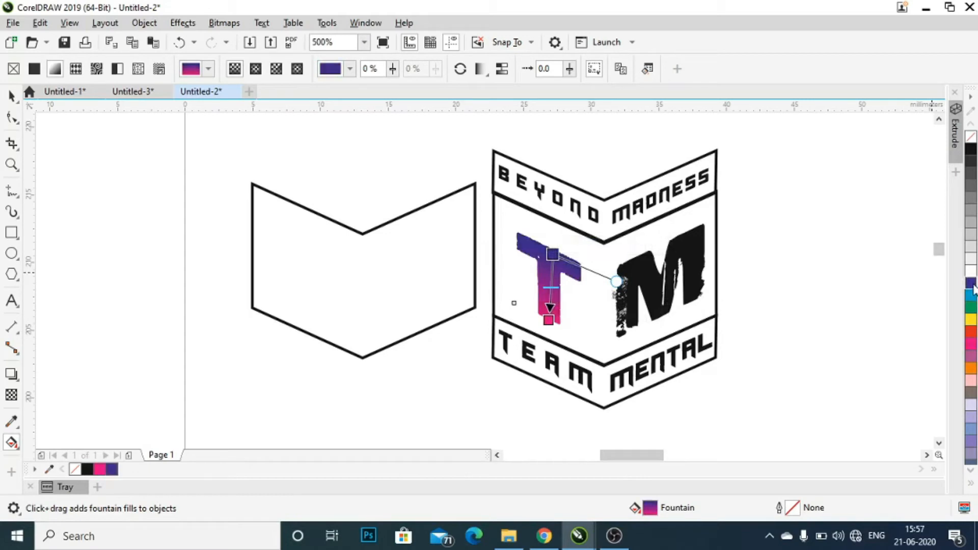
left_click(972, 332)
Step: Fill the large letter M with a linear gradient from pink at its bottom to blue at its top, slightly angled
left_click(656, 296)
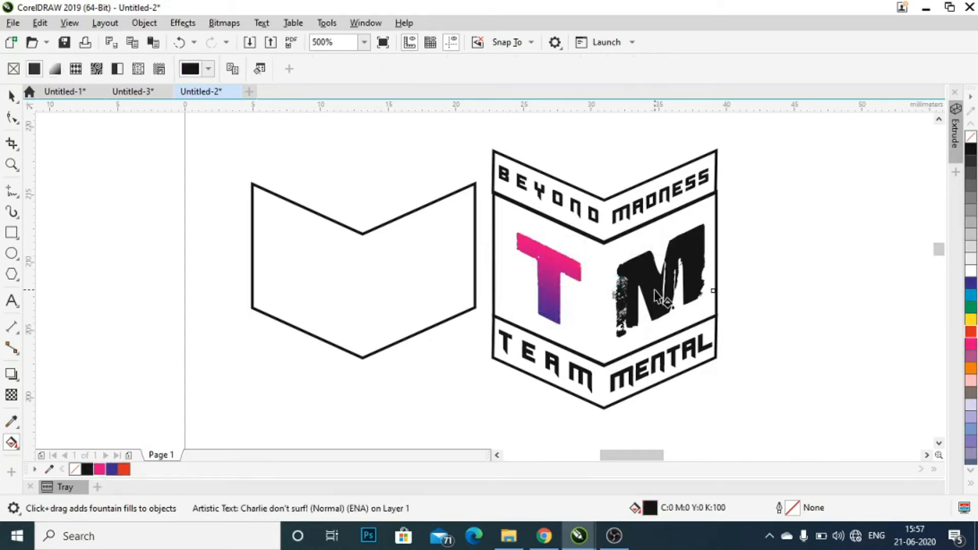
left_click_drag(661, 252, 661, 251)
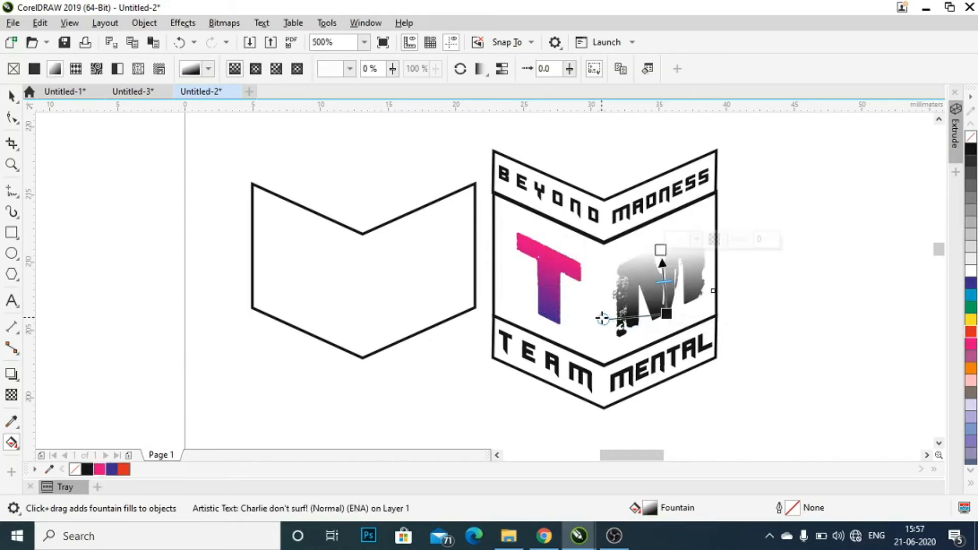
left_click_drag(604, 319, 604, 338)
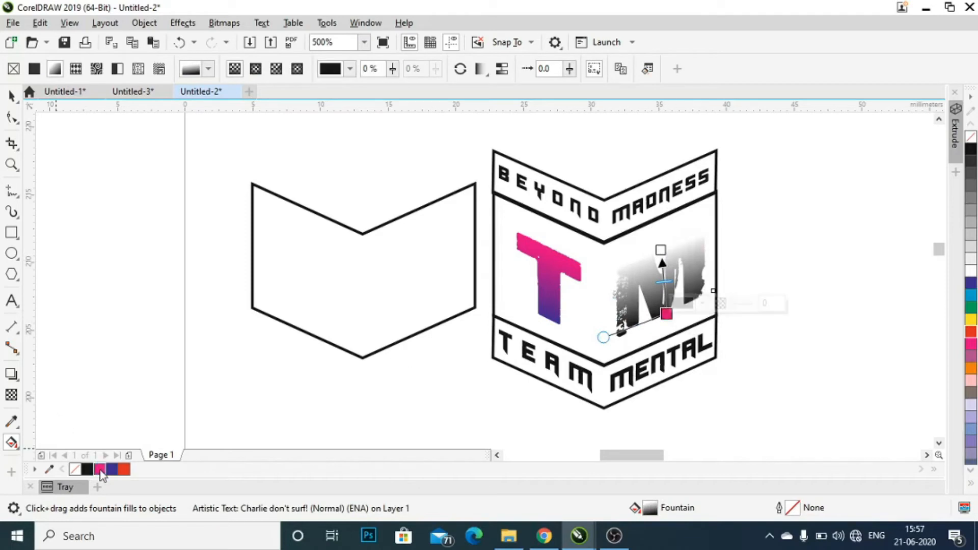
left_click(661, 250)
left_click(113, 469)
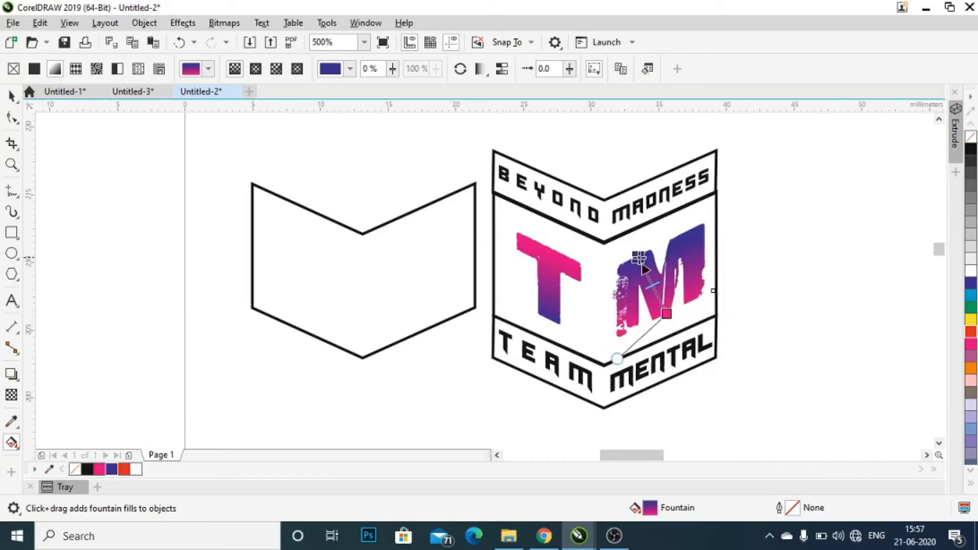
left_click_drag(638, 257, 652, 254)
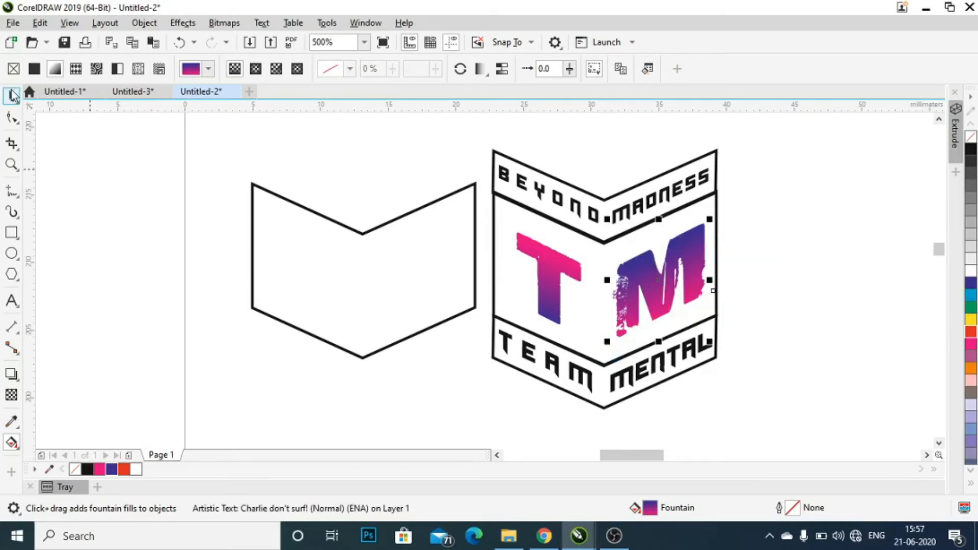
Step: Give the upper and lower bands a 20% black fill and a matching outline
left_click(12, 94)
left_click(456, 371)
scroll(581, 377, "up", 2)
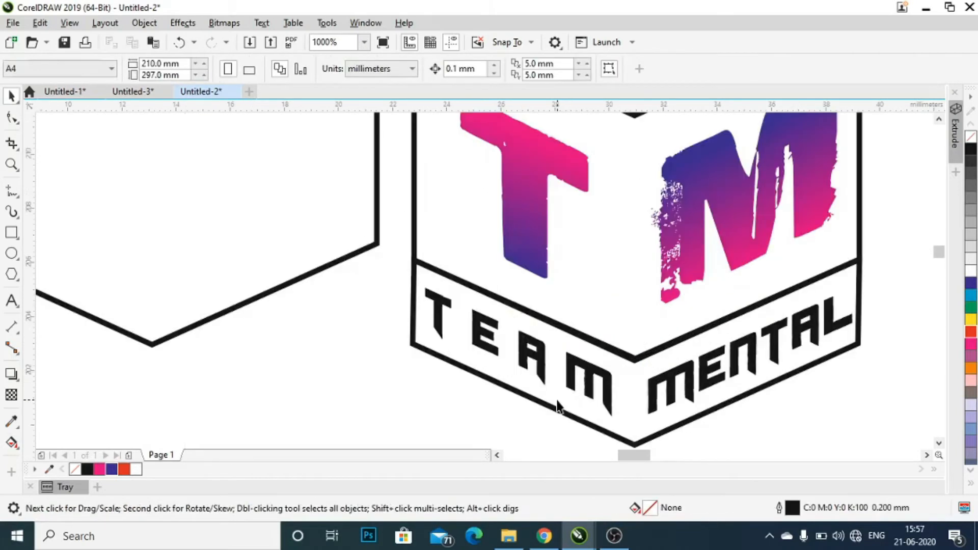
scroll(558, 405, "down", 2)
left_click(598, 415)
left_click(971, 249)
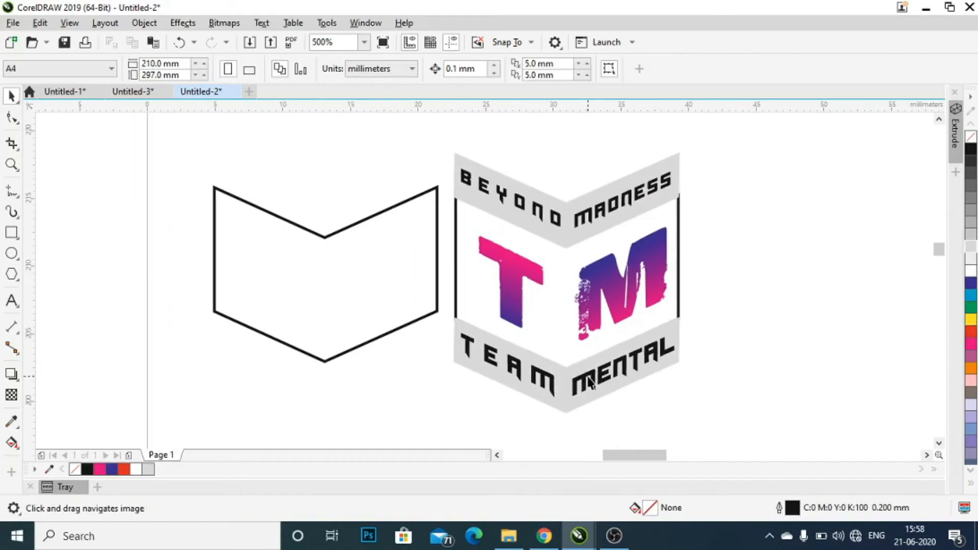
Step: Reduce the copied outline to its right-half parallelogram by deleting the two nodes on its left edge
double_click(321, 308)
double_click(214, 187)
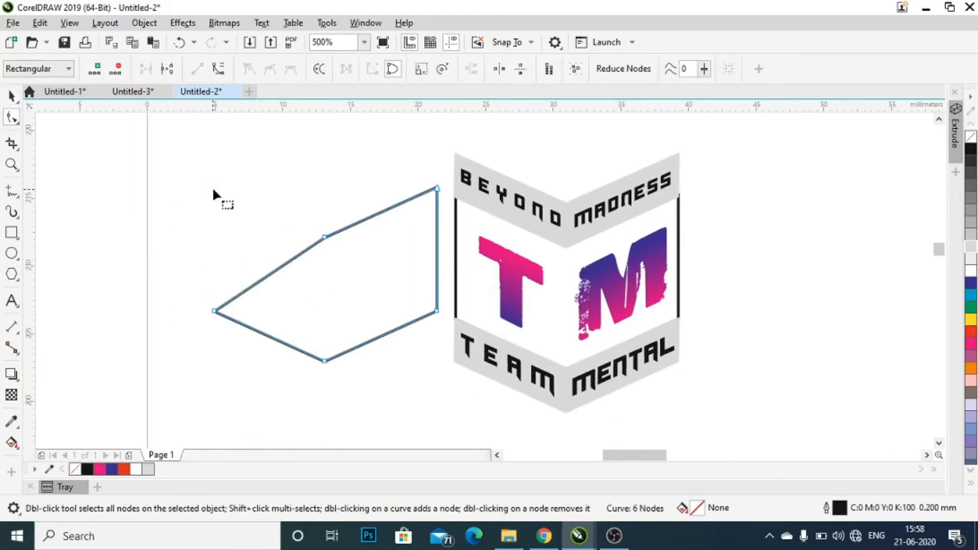
double_click(214, 311)
left_click(12, 95)
left_click(208, 259)
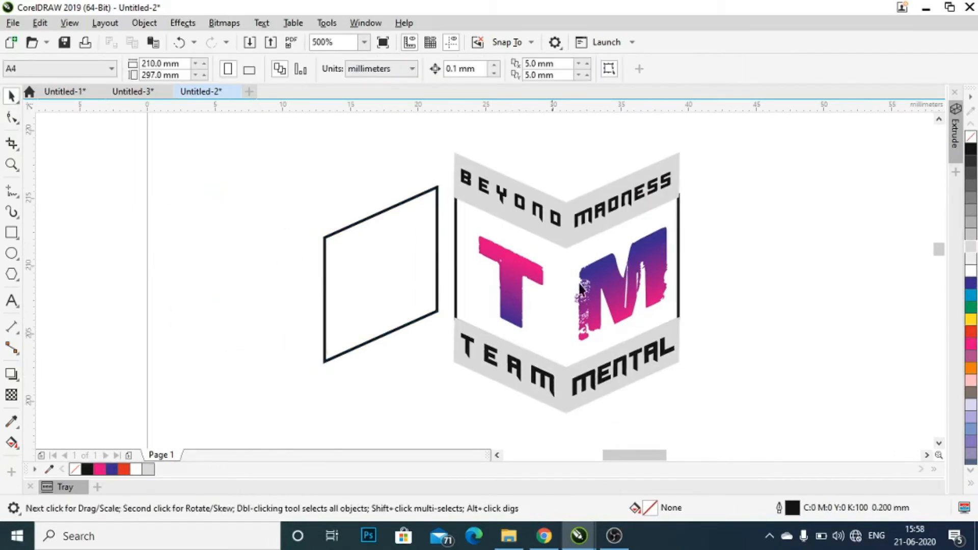
Step: Remove the outline from the logo's main panel and fit the parallelogram over the panel's right half around the M
left_click(456, 283)
right_click(974, 249)
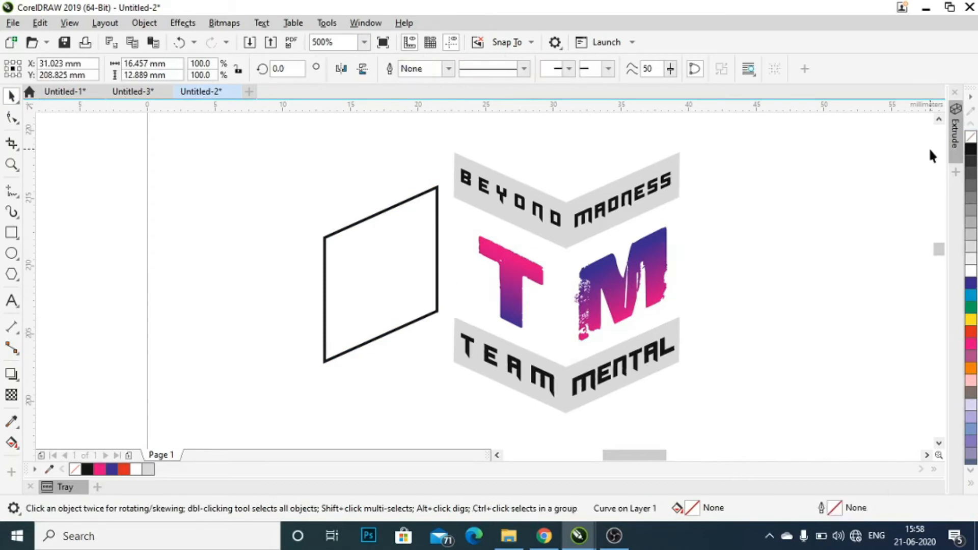
left_click(538, 300)
left_click(412, 296)
left_click_drag(349, 266, 592, 280)
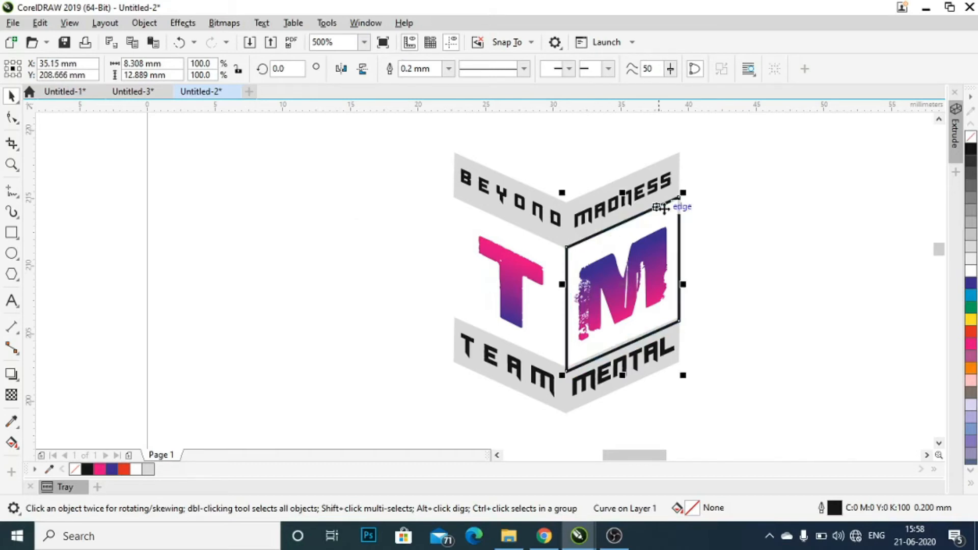
Step: Fill the parallelogram around the M with 10% black and remove its outline
scroll(681, 201, "up", 5)
left_click(970, 270)
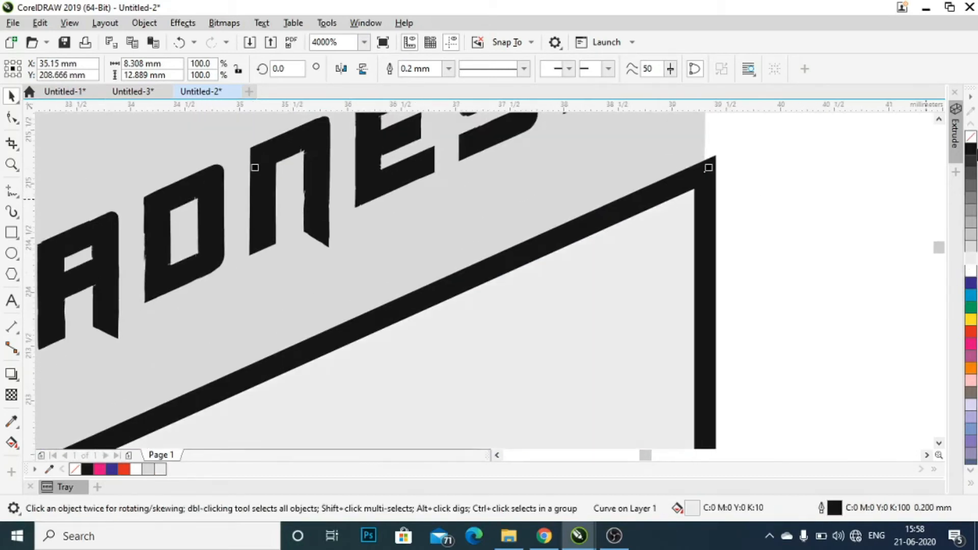
right_click(971, 137)
scroll(688, 192, "up", 2)
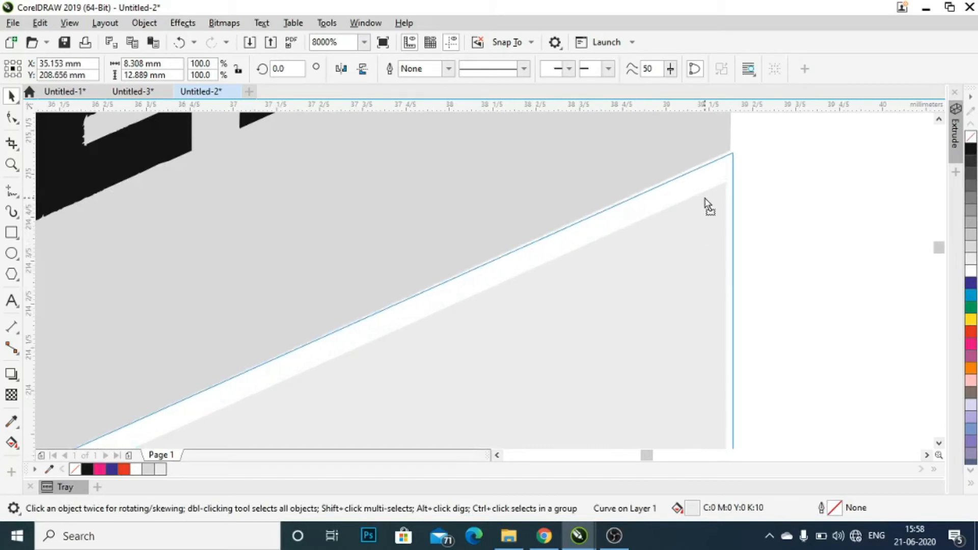
scroll(701, 197, "down", 5)
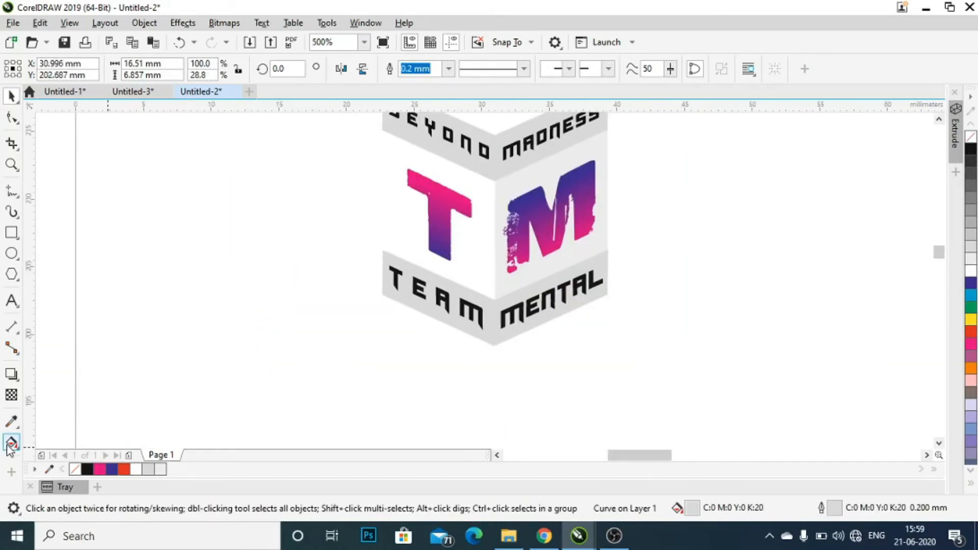
Step: Apply a horizontal gradient from pink on the left to blue on the right to the lower band
left_click(12, 444)
mouse_move(381, 310)
left_mouse_down()
mouse_move(640, 307)
mouse_move(606, 294)
mouse_move(383, 293)
left_mouse_up()
left_click(98, 469)
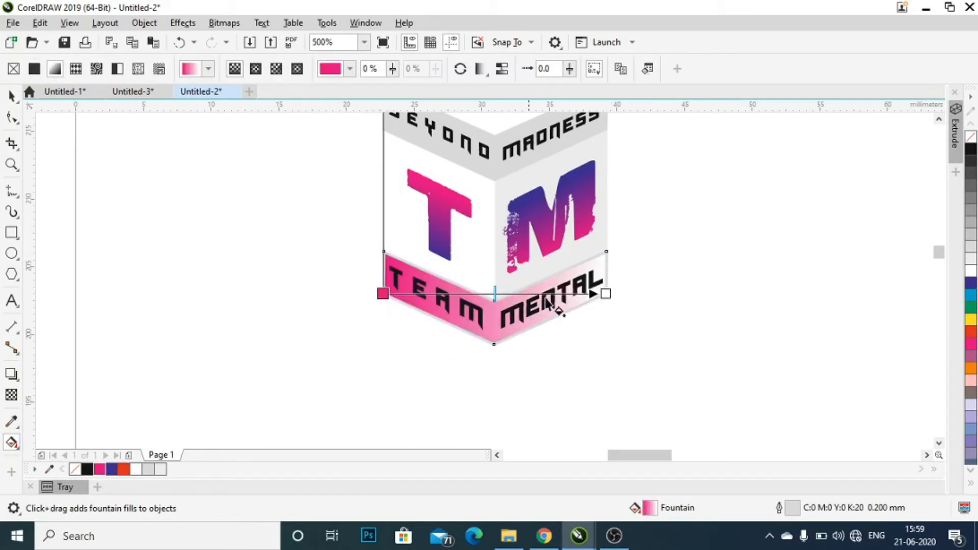
left_click(111, 469)
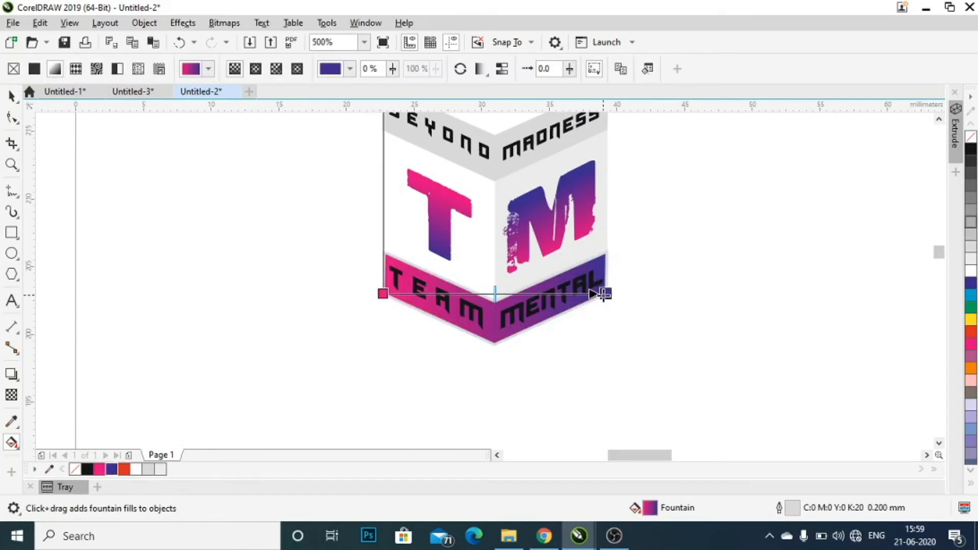
Step: Adjust the end points of the lower band's gradient and remove the band's outline
left_click_drag(604, 294, 639, 308)
left_click_drag(383, 293, 424, 287)
left_click_drag(638, 308, 629, 262)
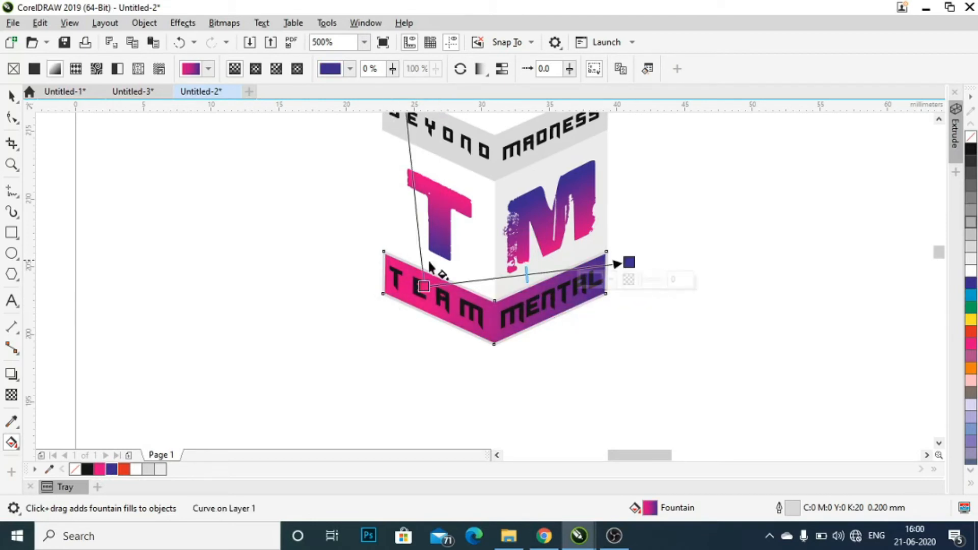
left_click_drag(422, 285, 391, 255)
right_click(971, 137)
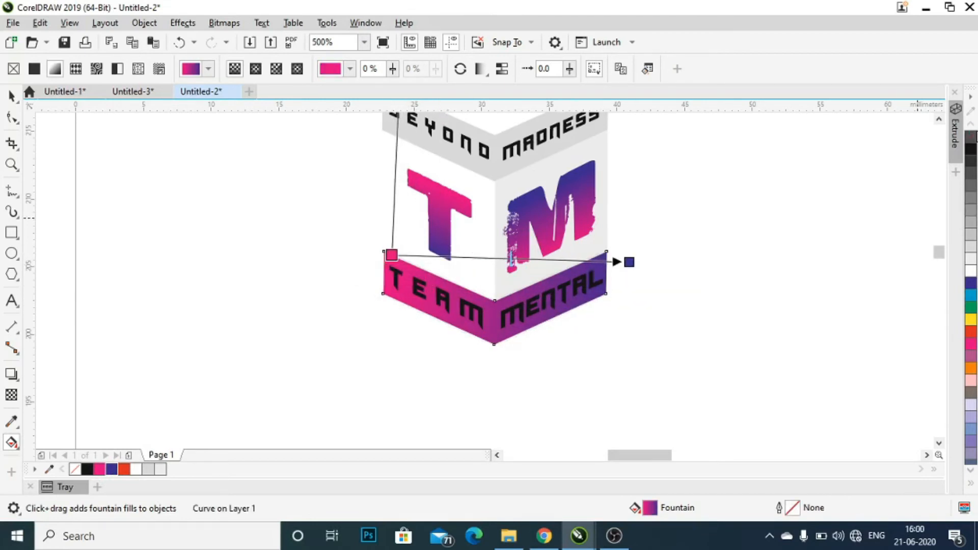
key("Escape")
Step: Recolour the words TEAM and MENTAL in the lower band white
scroll(495, 289, "up", 1)
left_click(474, 359)
left_click(971, 271)
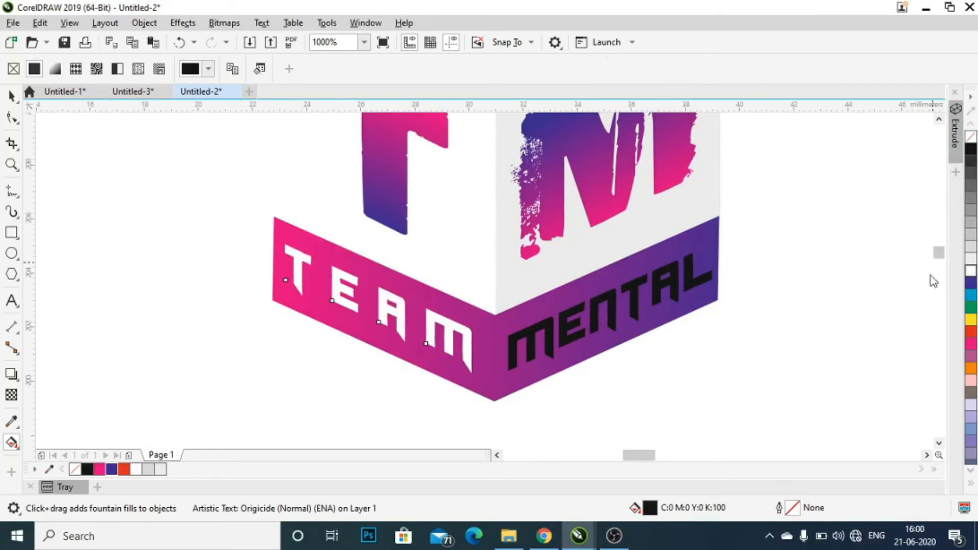
left_click(971, 271)
key("space")
scroll(645, 420, "down", 1)
Step: Fill the upper band with a horizontal gradient from pink on the left to blue on the right
left_click(572, 238)
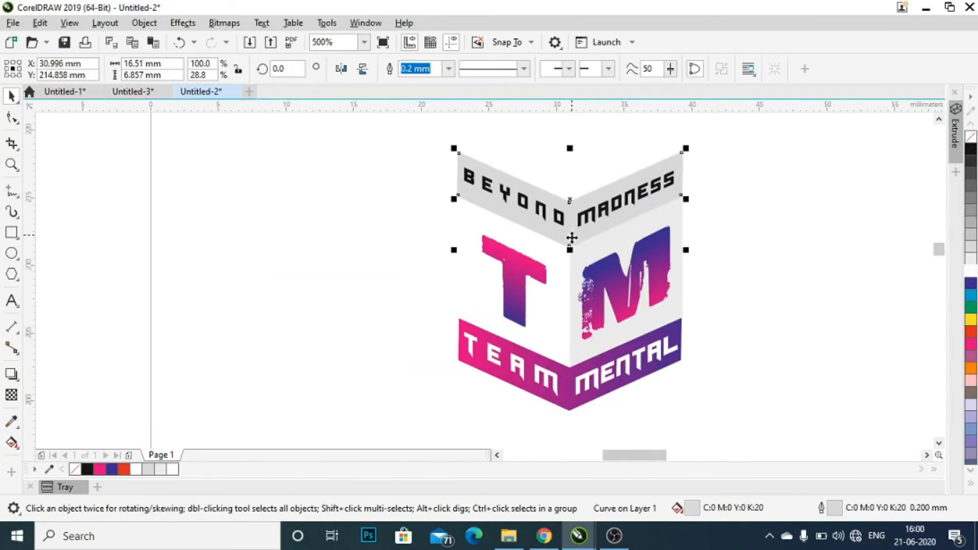
left_click(11, 442)
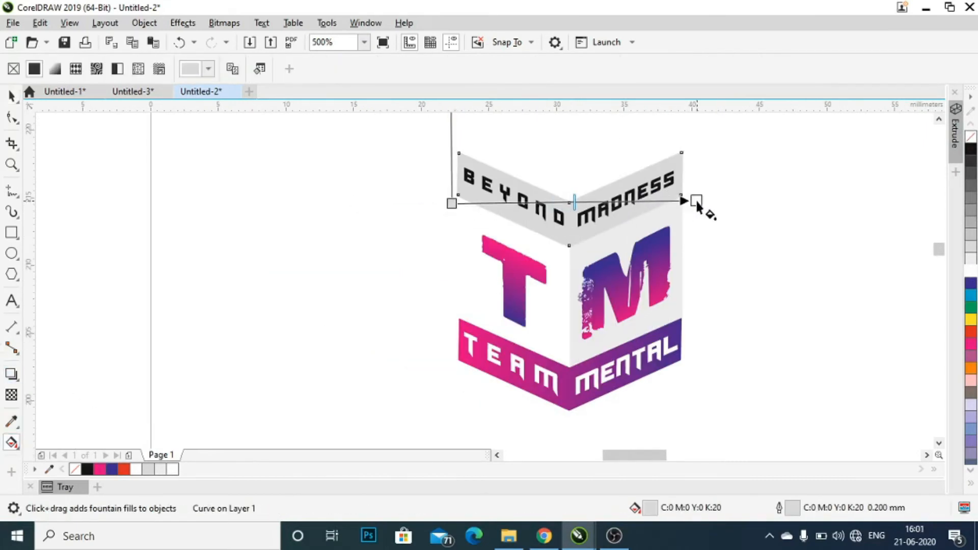
left_click_drag(697, 202, 693, 198)
left_click_drag(452, 202, 458, 196)
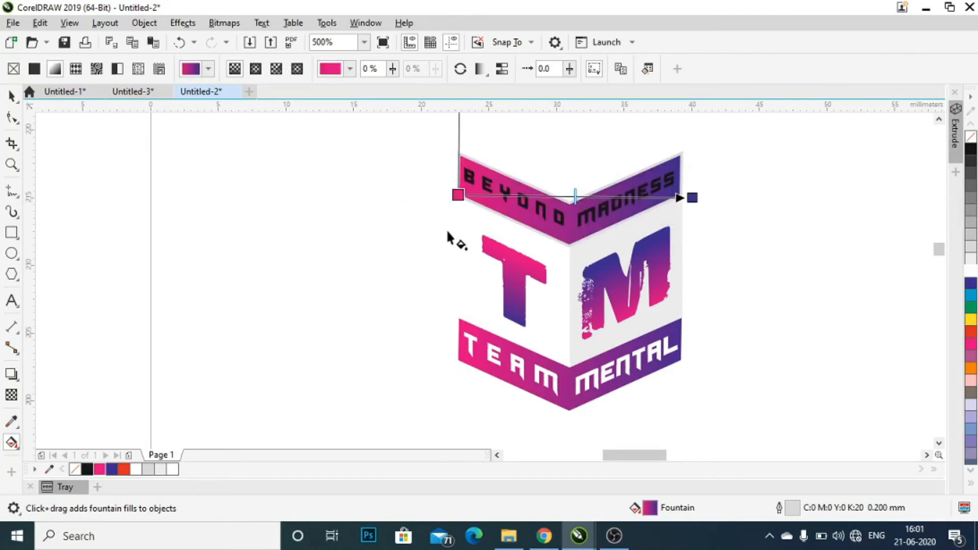
Step: Recolour the words BEYOND and MADNESS in the upper band white
scroll(267, 190, "up", 2)
left_click(11, 95)
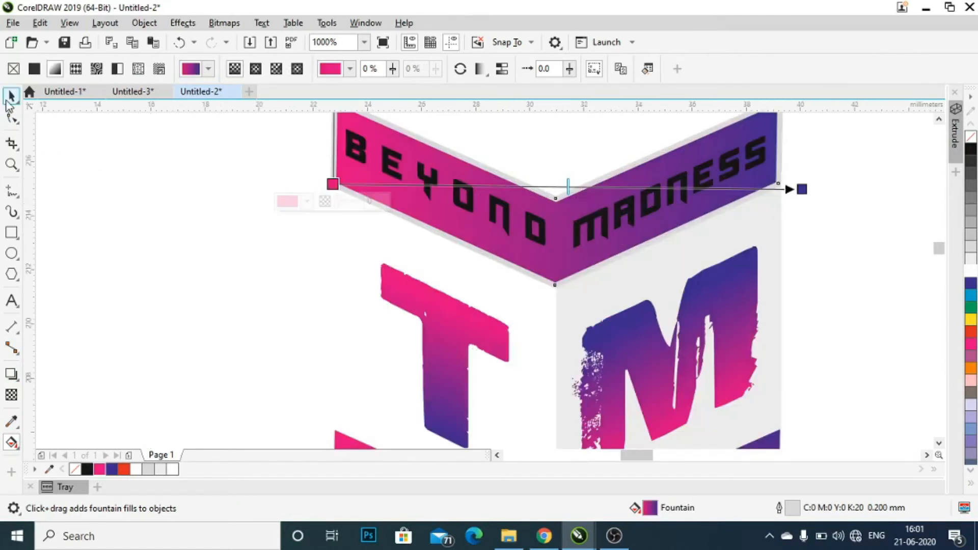
left_click(534, 244)
left_click(970, 270)
left_click(698, 228)
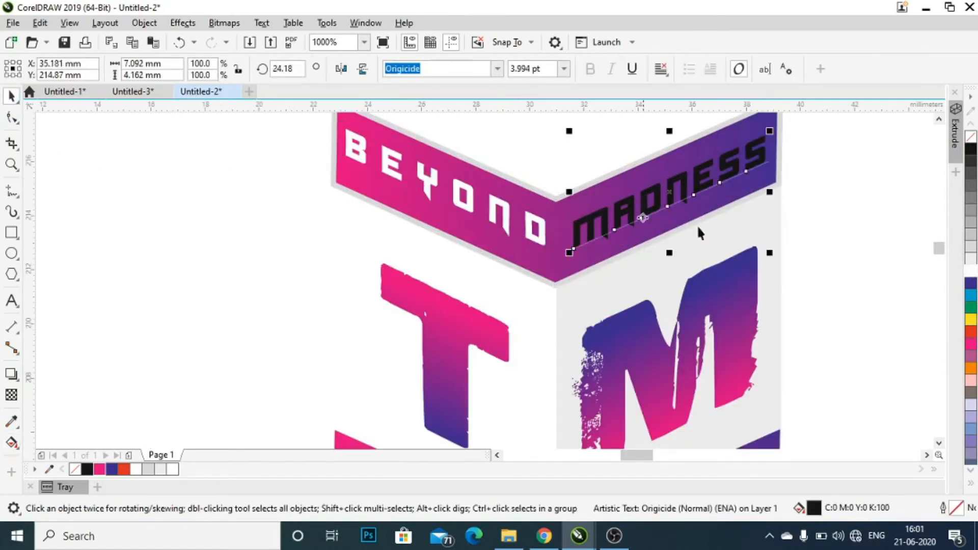
left_click(971, 274)
scroll(850, 260, "down", 2)
left_click(885, 278)
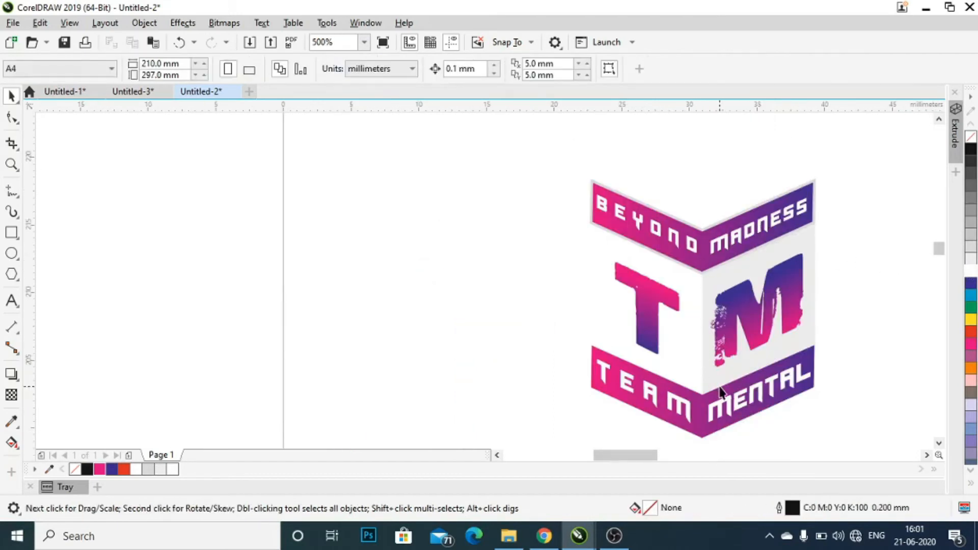
Step: Copy the light grey panel behind the M and align the copy with the lower band's right half
left_click_drag(722, 391, 516, 275)
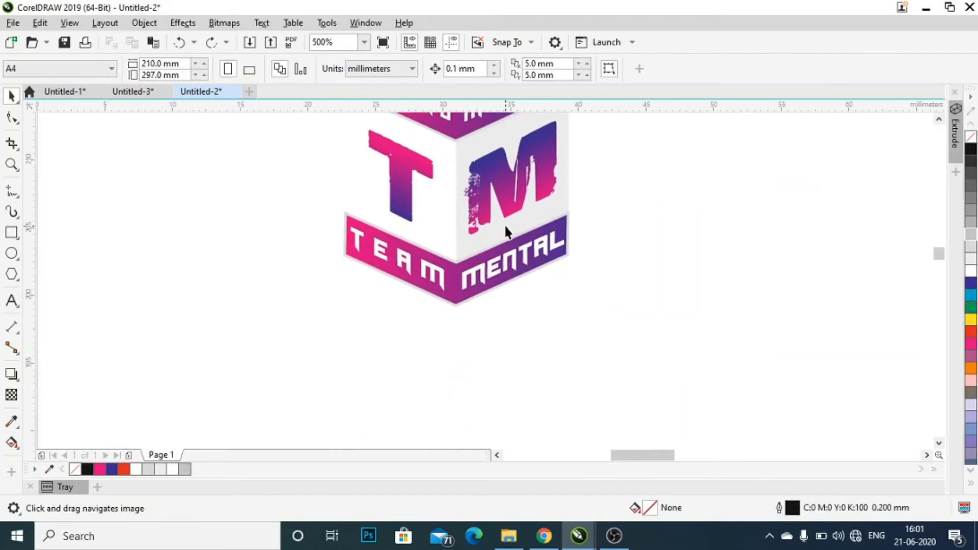
left_click(487, 239)
right_click(568, 415)
left_click_drag(473, 224, 584, 372)
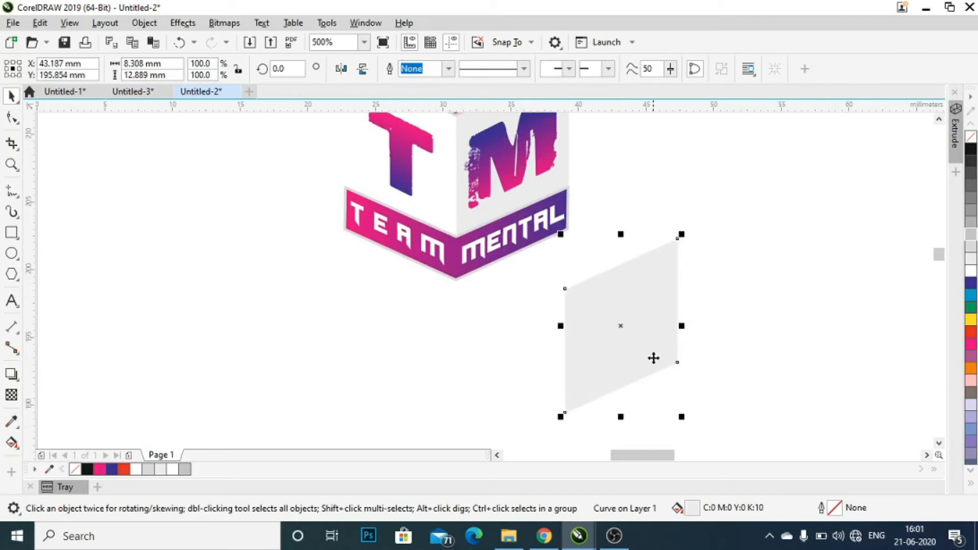
left_click_drag(638, 326, 587, 322)
left_click_drag(570, 411, 465, 275)
Step: Reshape the copied panel by moving its corner nodes so it covers only the MENTAL half of the lower band
scroll(566, 258, "up", 2)
key("F10")
scroll(394, 244, "up", 1)
left_click_drag(389, 247, 320, 249)
left_click_drag(354, 437, 319, 419)
left_click_drag(821, 271, 738, 169)
left_click_drag(839, 315, 826, 135)
left_click_drag(762, 328, 720, 135)
left_click_drag(720, 142, 728, 268)
scroll(728, 265, "down", 2)
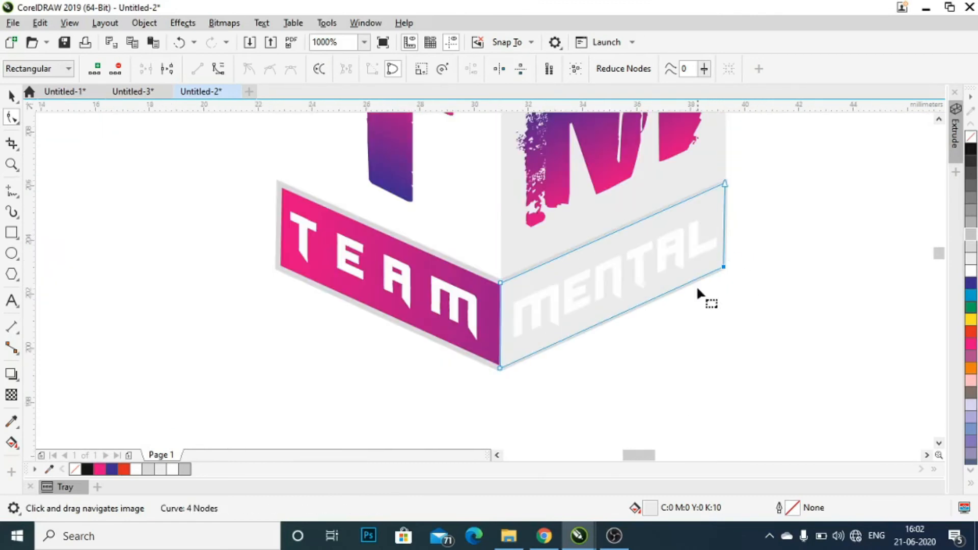
Step: Fill the panel over the MENTAL half of the lower band with white and set its transparency to 53
left_click(969, 272)
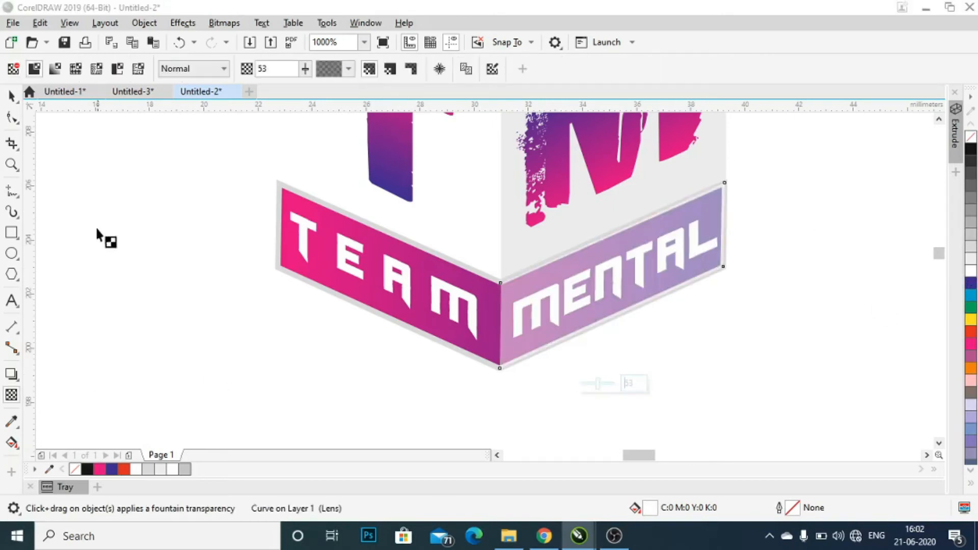
left_click(11, 97)
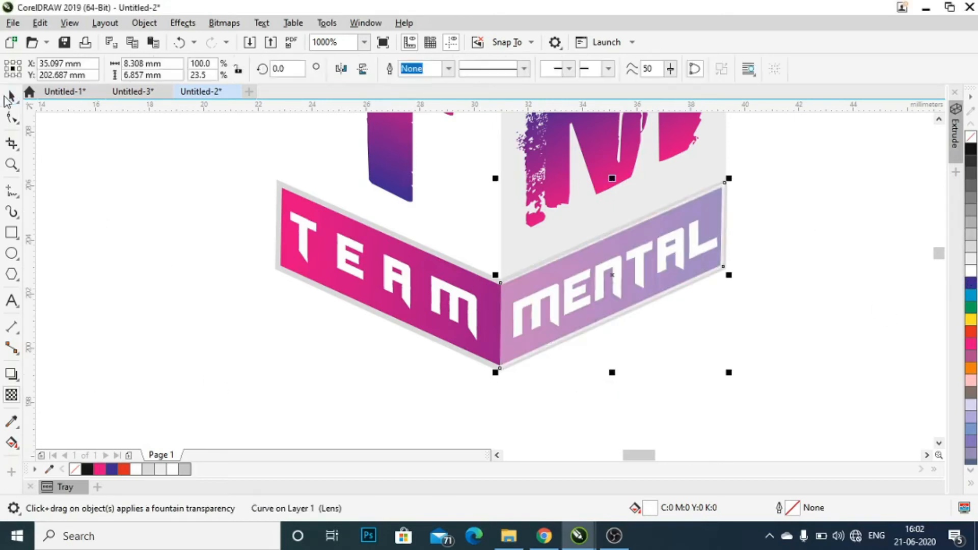
Step: Try to change the stacking order of the MENTAL lettering and the translucent white panel over it
key("shift+Page_Down")
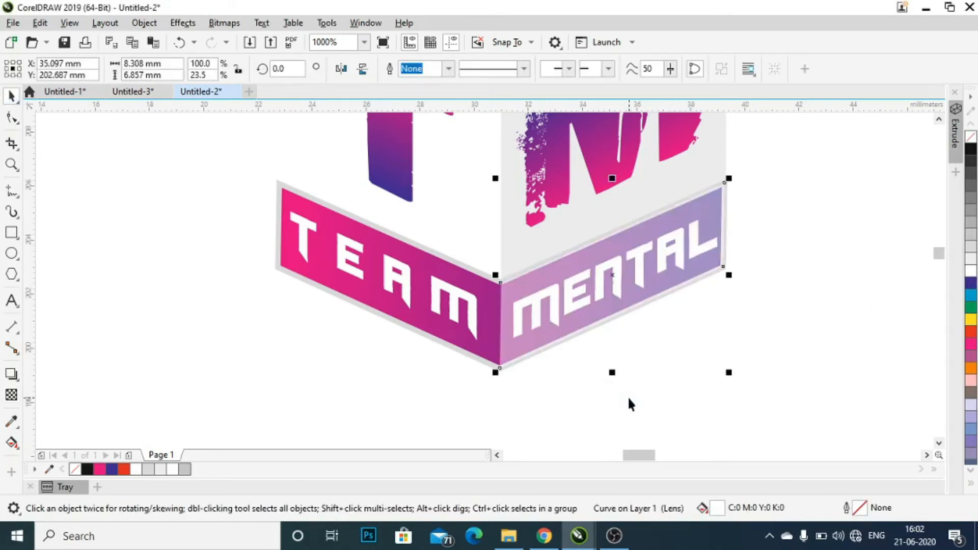
left_click(791, 216)
scroll(591, 321, "down", 1)
scroll(518, 348, "up", 2)
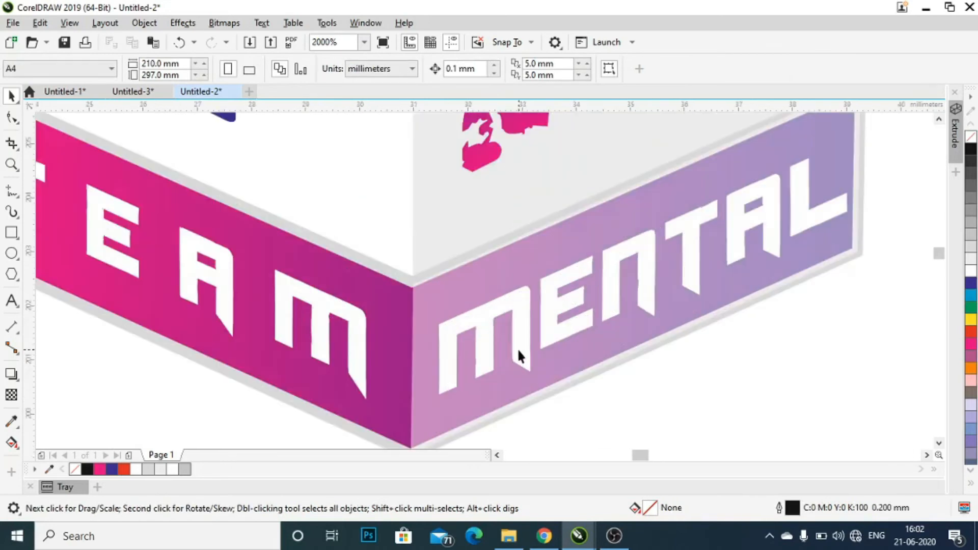
scroll(429, 412, "down", 2)
key("ctrl+z")
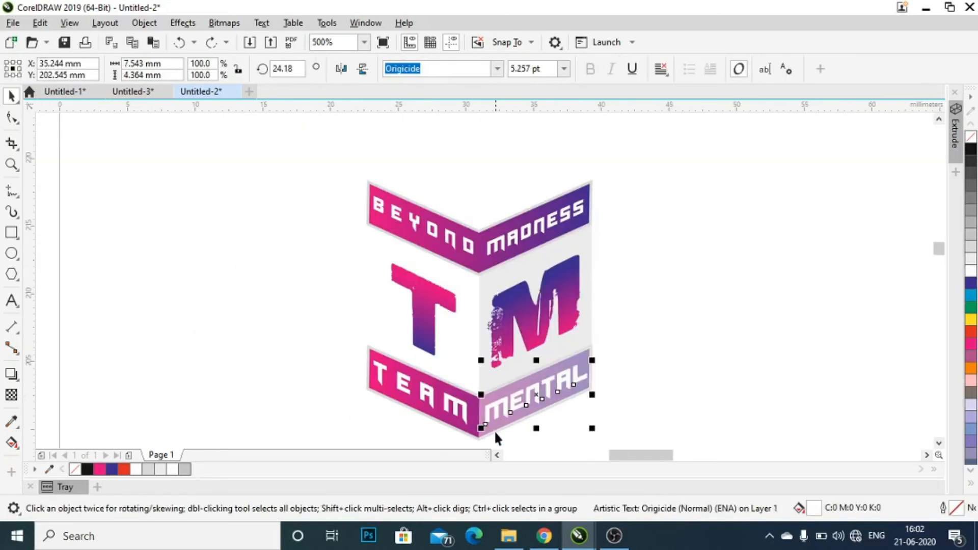
Step: Copy the translucent white panel from the MENTAL half of the lower band onto the MADNESS half of the upper band
left_click(495, 431)
left_click_drag(492, 429, 494, 308)
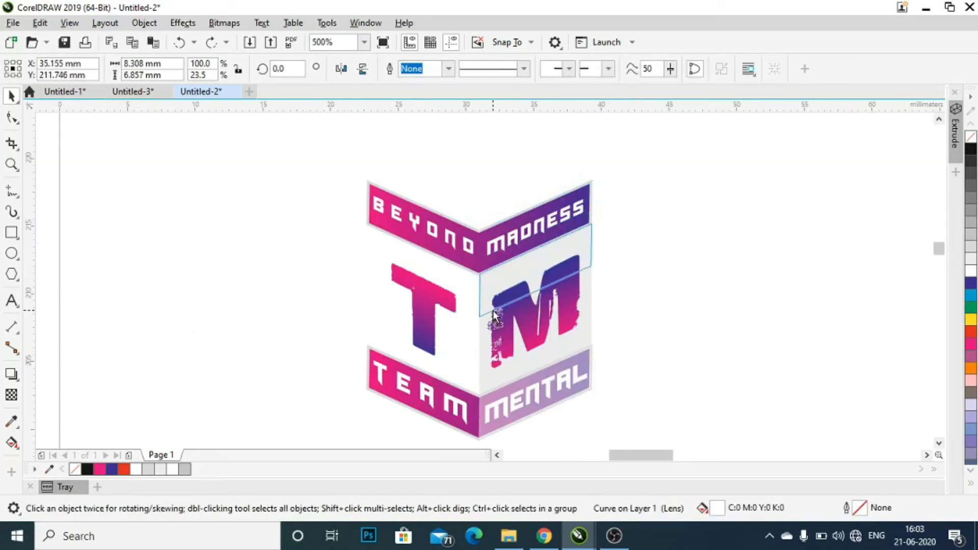
scroll(469, 332, "up", 1)
scroll(528, 313, "up", 1)
left_click_drag(400, 382, 357, 190)
scroll(326, 200, "up", 1)
left_click_drag(279, 188, 216, 187)
Step: Move the copied panel's inner corner nodes to line up with the fold of the upper band
key("F10")
scroll(235, 257, "down", 1)
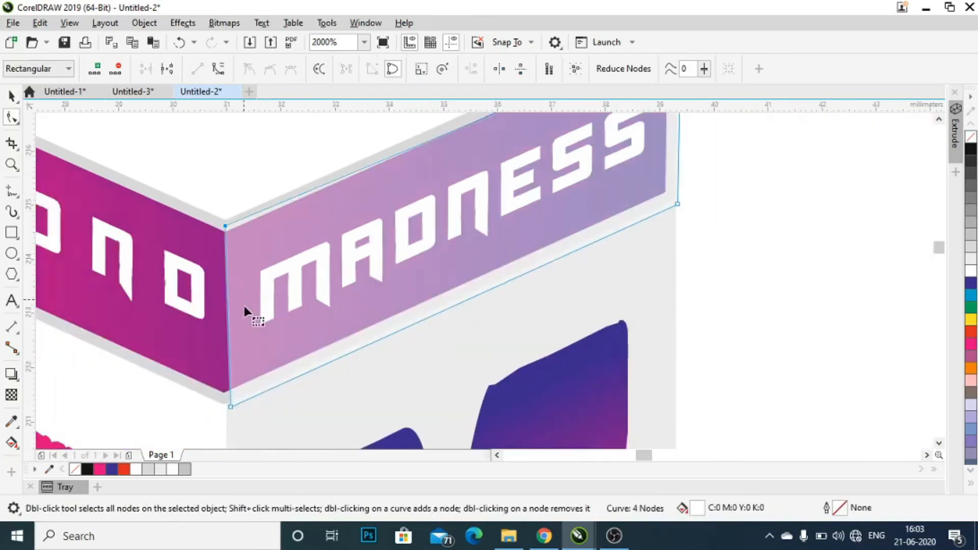
left_click_drag(220, 398, 251, 287)
scroll(412, 262, "down", 1)
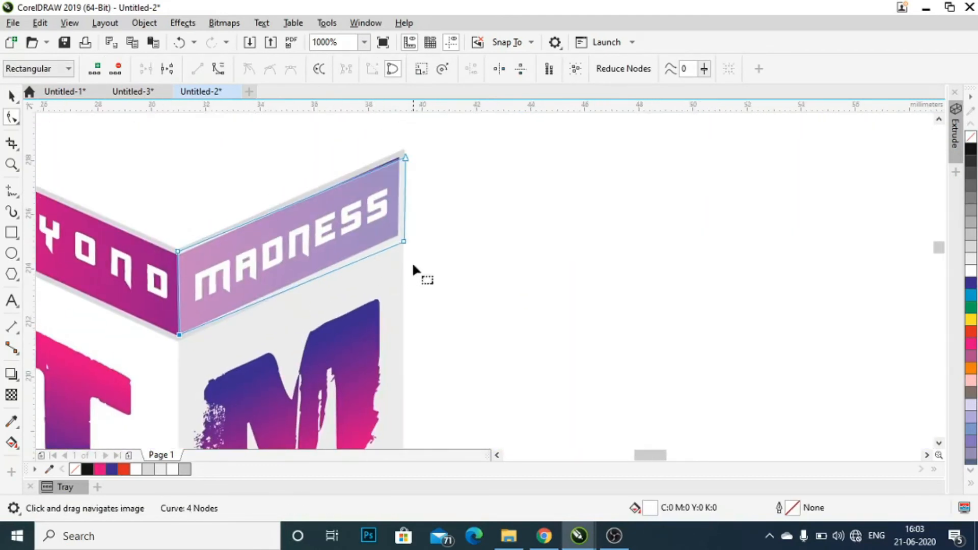
Step: Move the copied panel's outer corner nodes to match the end edge of the MADNESS half, and deselect it
scroll(402, 270, "up", 2)
left_click_drag(354, 270, 368, 289)
scroll(368, 288, "down", 1)
left_click_drag(364, 280, 359, 359)
left_click_drag(374, 208, 365, 198)
scroll(403, 209, "down", 2)
key("space")
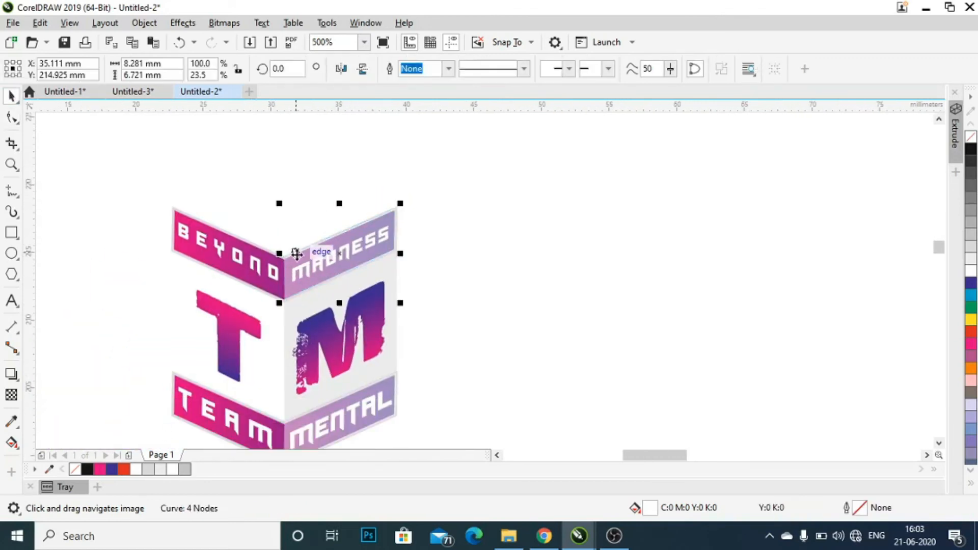
scroll(322, 259, "up", 2)
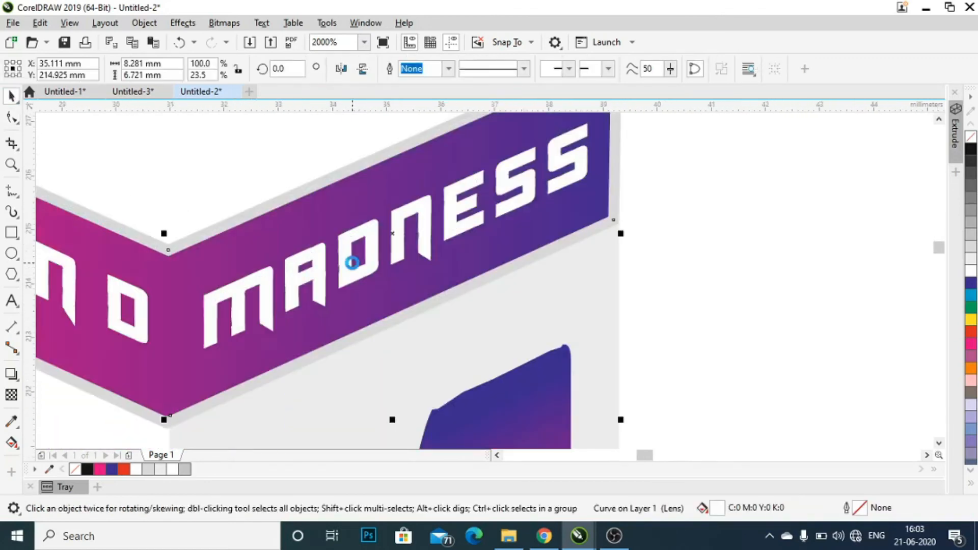
scroll(455, 283, "down", 2)
left_click(555, 279)
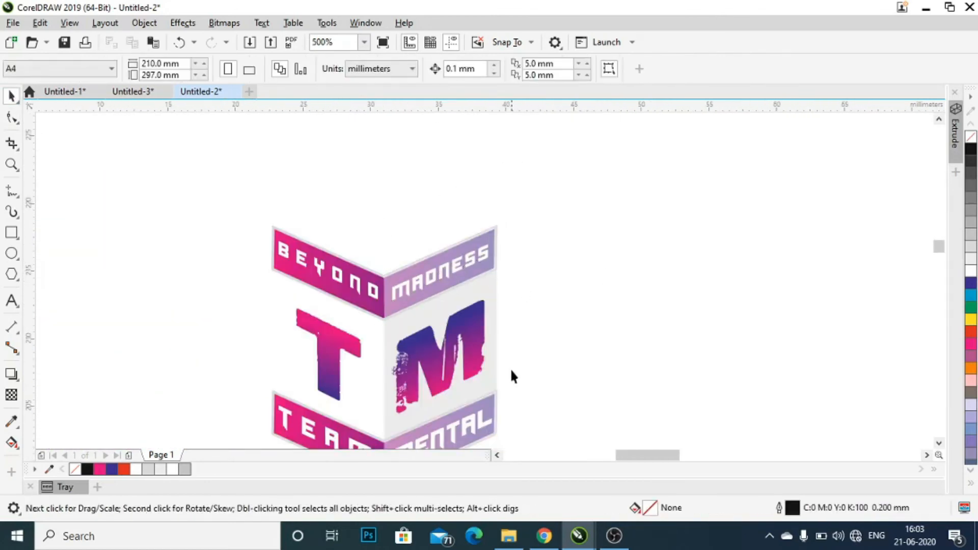
Step: Add black Multiply drop shadows with opacity 50 and feathering 15 to MENTAL and TEAM, both cast toward the fold
scroll(511, 375, "up", 1)
left_click(426, 376)
scroll(426, 376, "up", 1)
left_click(12, 374)
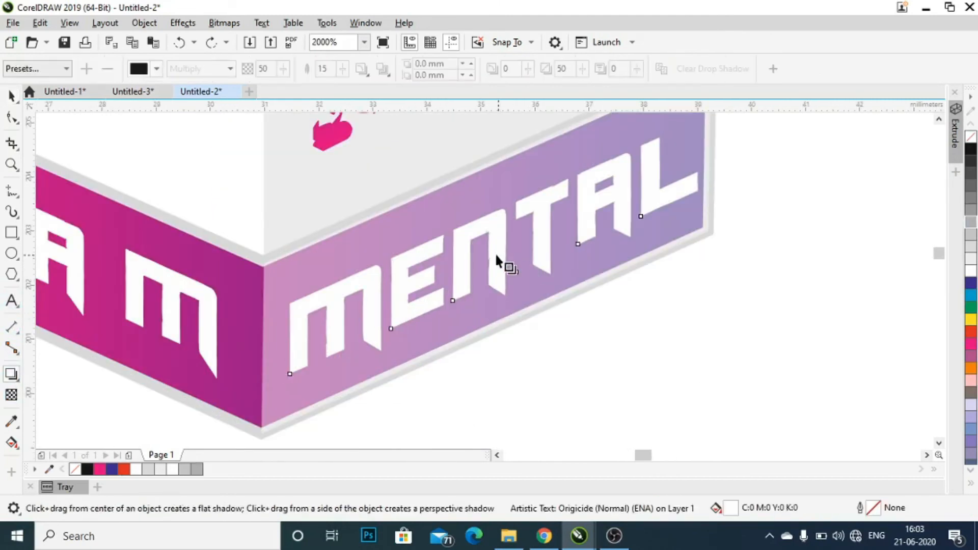
left_click_drag(494, 255, 278, 327)
left_click_drag(372, 375, 584, 367)
left_click_drag(290, 267, 448, 315)
scroll(447, 314, "down", 1)
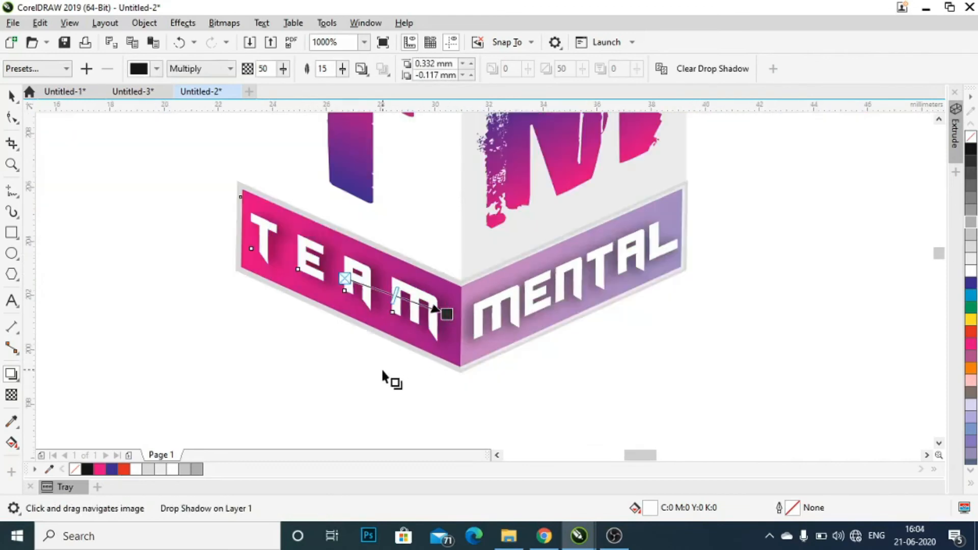
left_click(382, 375)
Step: Add drop shadows cast toward the fold, offset about 0.2, -0.09 mm for BEYOND and -0.19, -0.09 mm for MADNESS
left_click_drag(522, 291, 470, 482)
left_click_drag(365, 169, 351, 245)
scroll(309, 227, "up", 1)
left_click(310, 223)
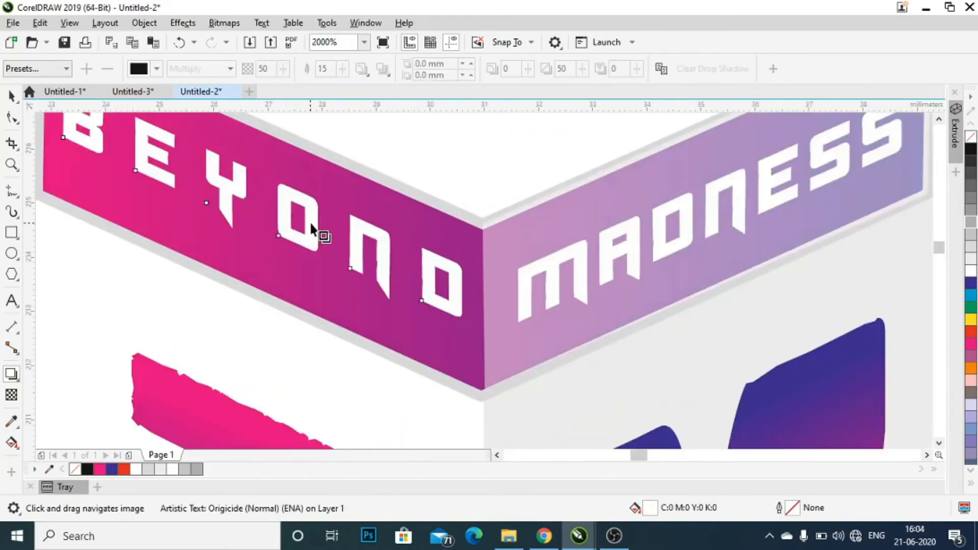
left_click_drag(263, 201, 474, 300)
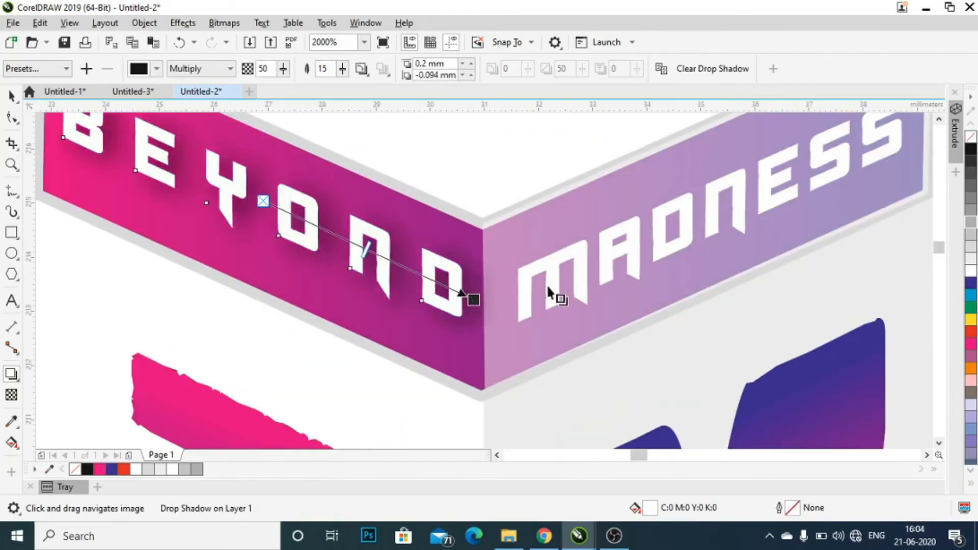
left_click_drag(711, 210, 509, 309)
left_click(12, 97)
scroll(319, 319, "down", 4)
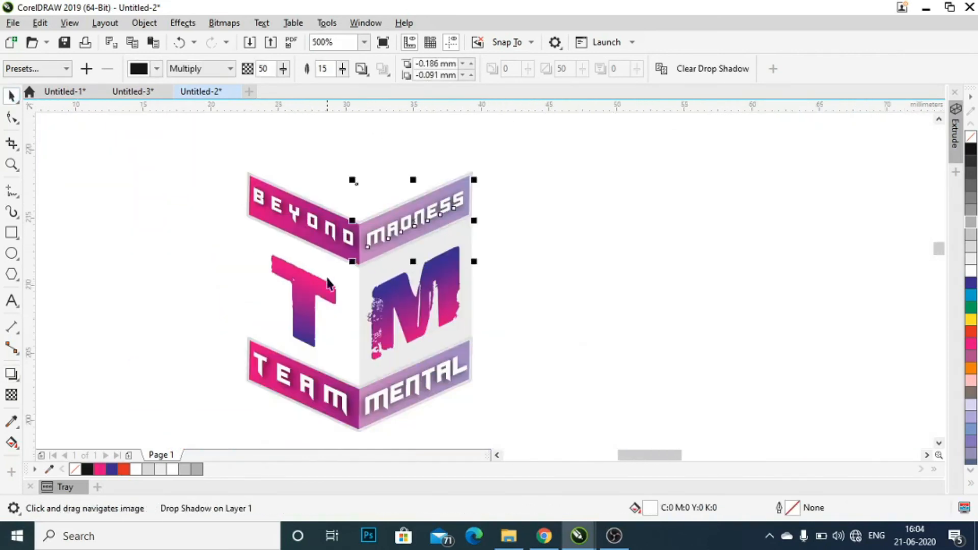
Step: Add drop shadows cast toward the fold, offset about 0.4, -0.31 mm for the T and -0.56, -0.35 mm for the M
left_click(315, 301)
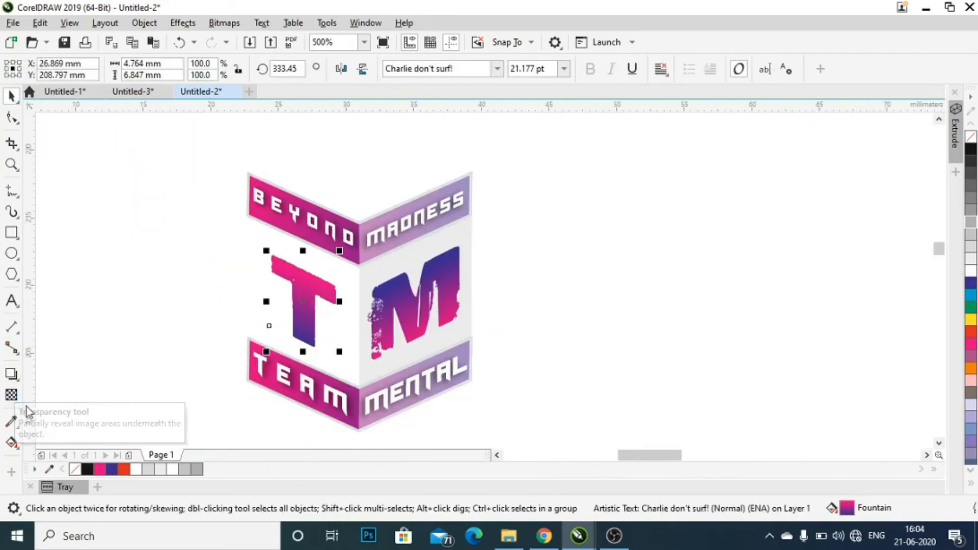
left_click(11, 375)
left_click_drag(322, 313, 340, 331)
left_click_drag(414, 305, 360, 336)
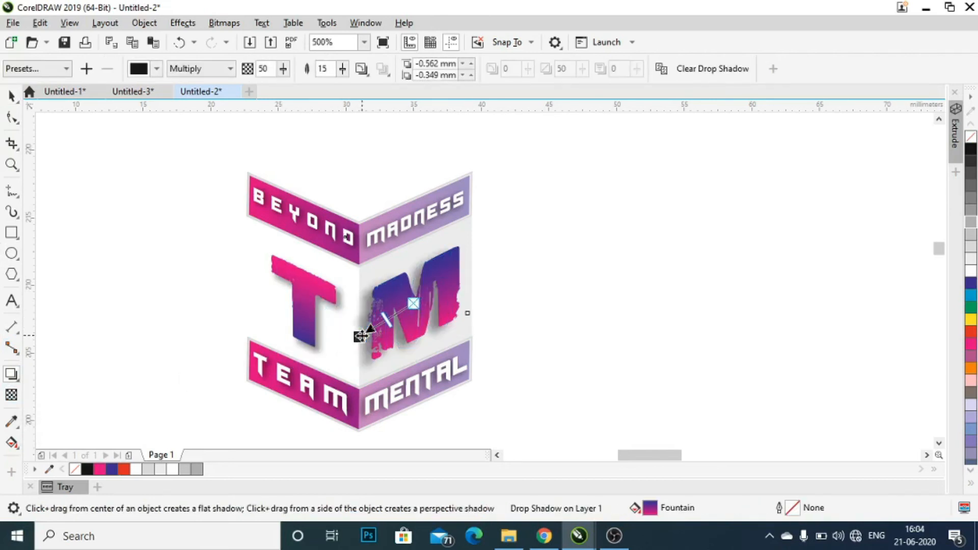
left_click(12, 95)
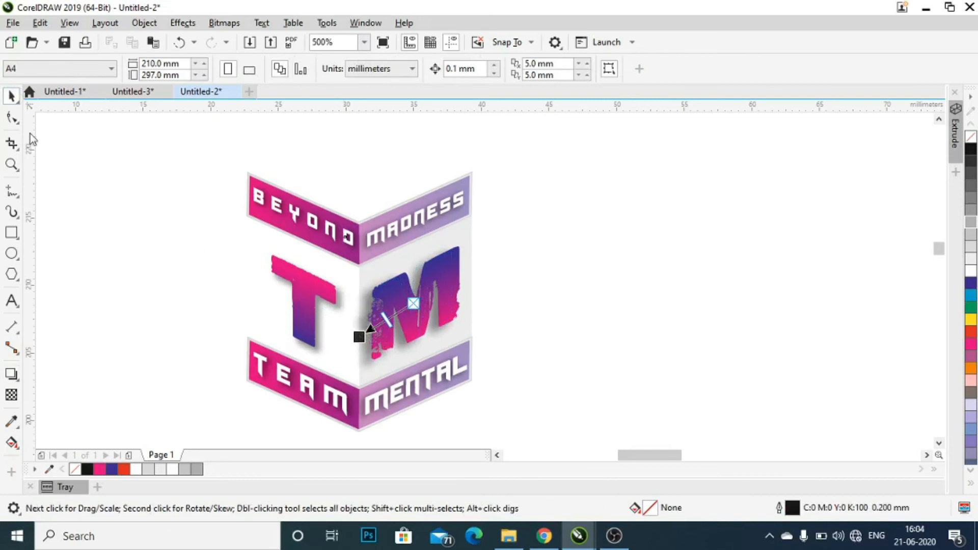
Step: Fill the panel behind the T with light grey
scroll(337, 282, "up", 1)
scroll(350, 301, "down", 1)
left_click_drag(359, 321, 434, 316)
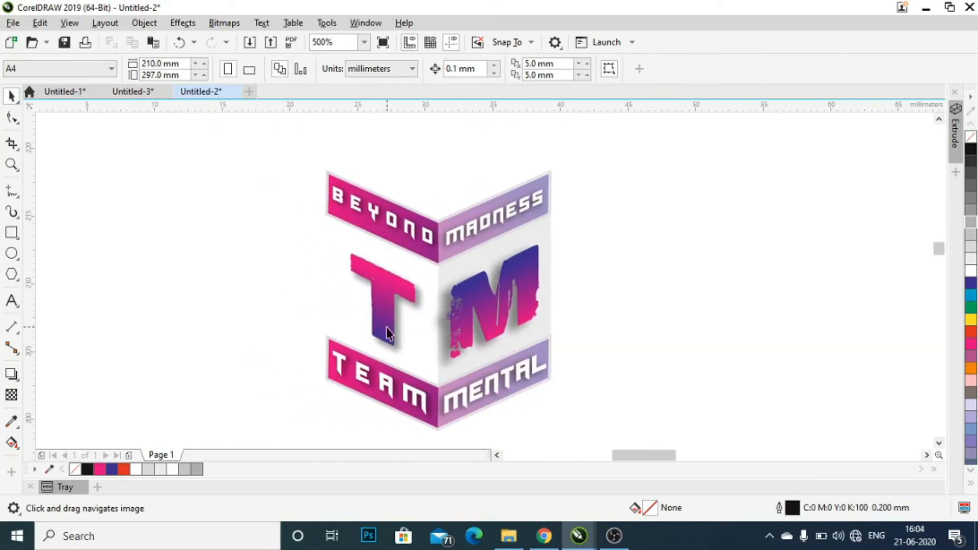
left_click(414, 334)
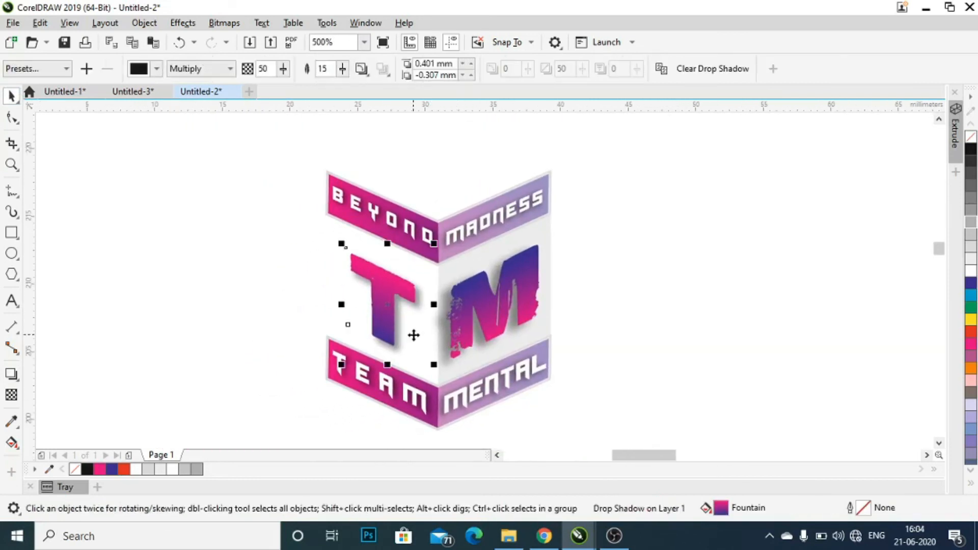
left_click(333, 273)
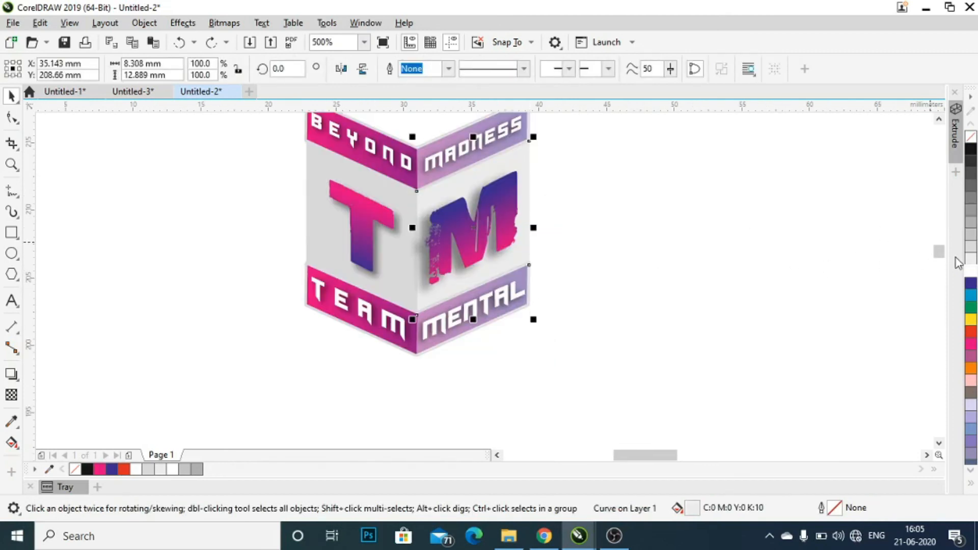
Step: Fill the panel behind the M with white and set its transparency to 34
left_click(969, 272)
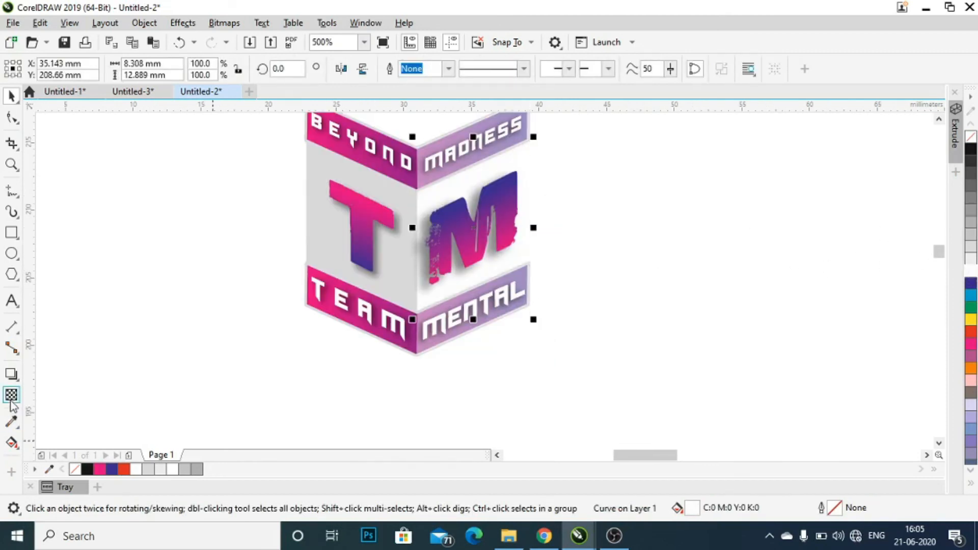
left_click(11, 399)
left_click(452, 331)
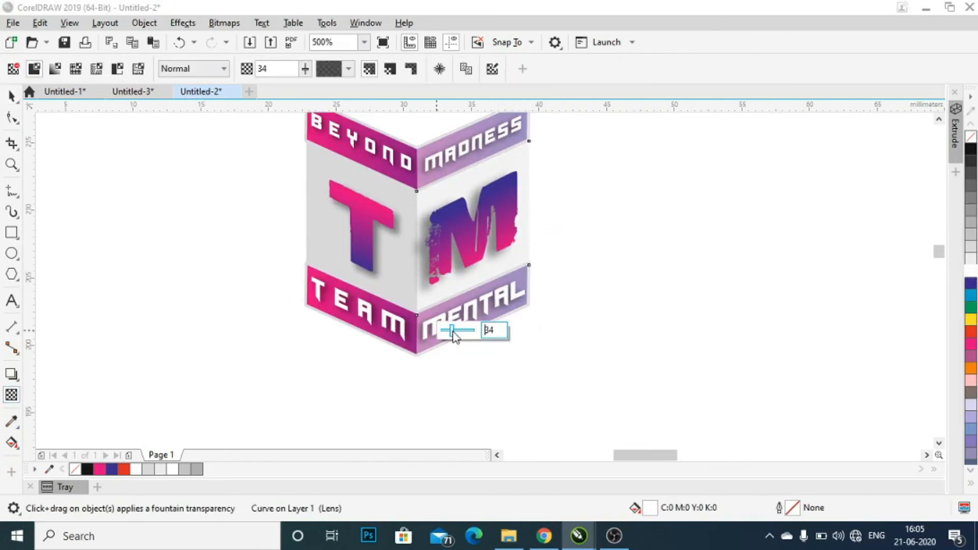
left_click(8, 98)
left_click(290, 347)
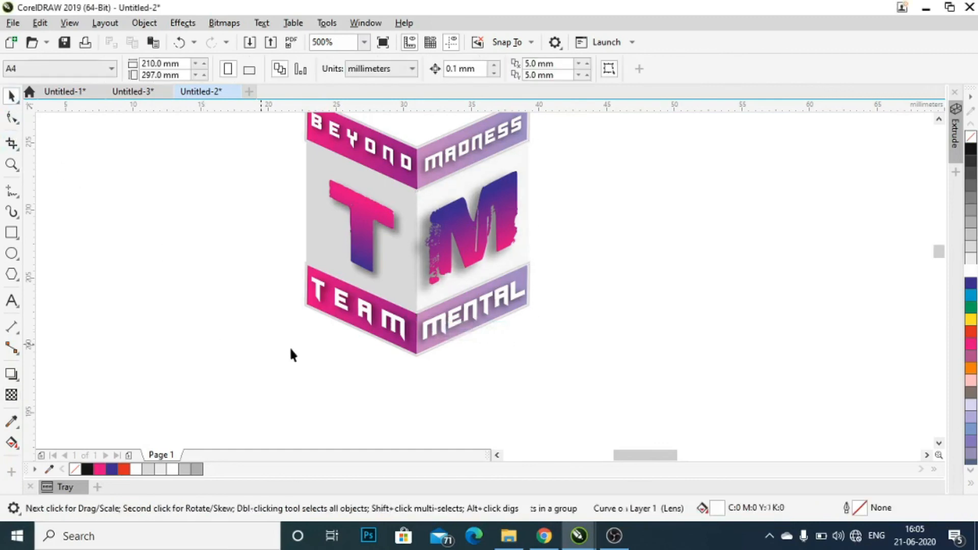
scroll(293, 346, "down", 1)
left_click_drag(397, 332, 373, 332)
scroll(337, 265, "up", 1)
left_click_drag(354, 280, 404, 274)
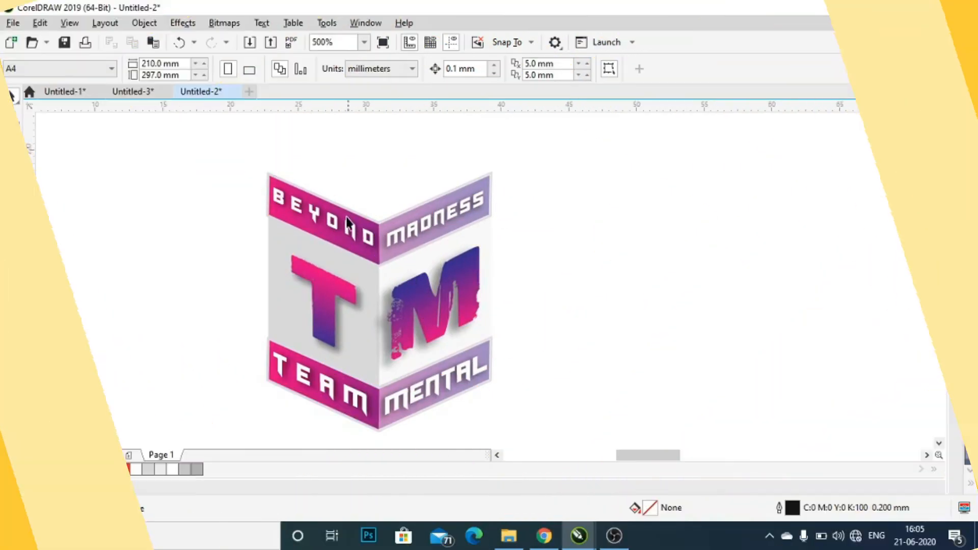